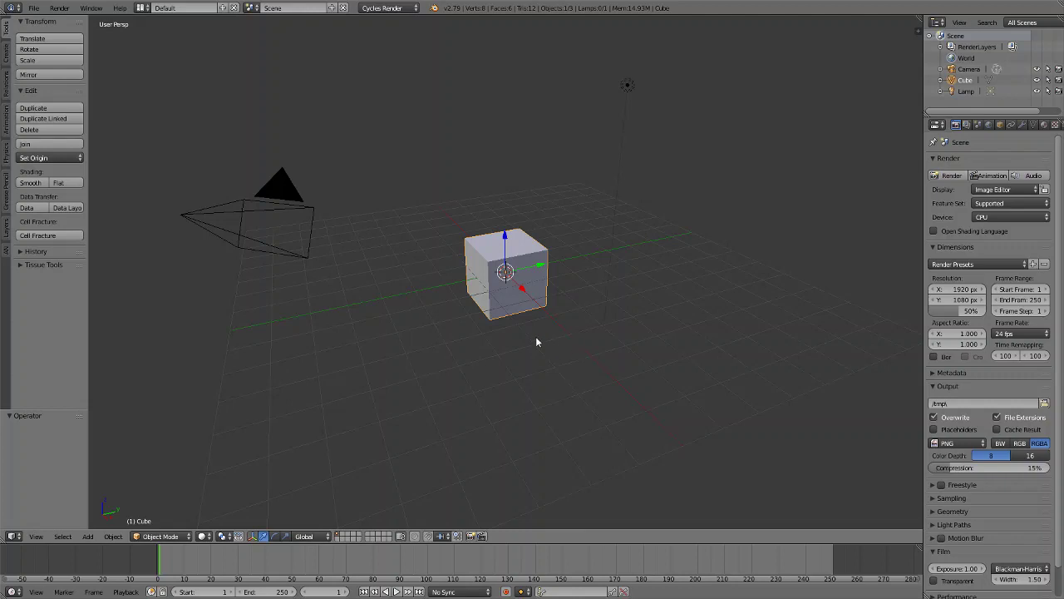
- Delete the default cube from the scene
{"action": "middle_click_drag", "start_coordinate": [570, 352], "coordinate": [511, 344]}
{"action": "scroll", "coordinate": [517, 339], "scroll_direction": "up", "scroll_amount": 1}
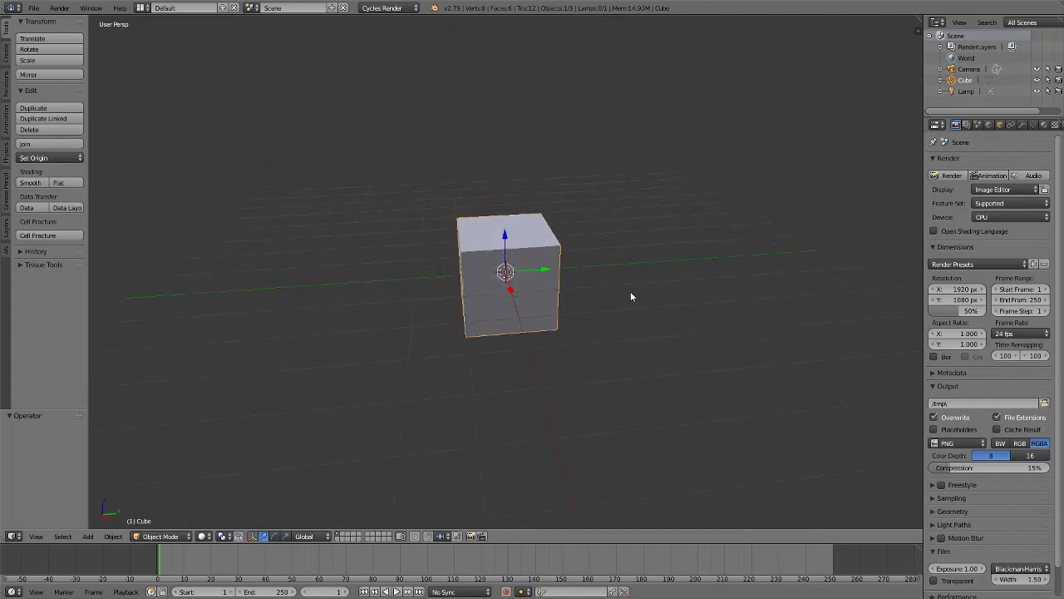
{"action": "middle_click_drag", "start_coordinate": [611, 310], "coordinate": [587, 308]}
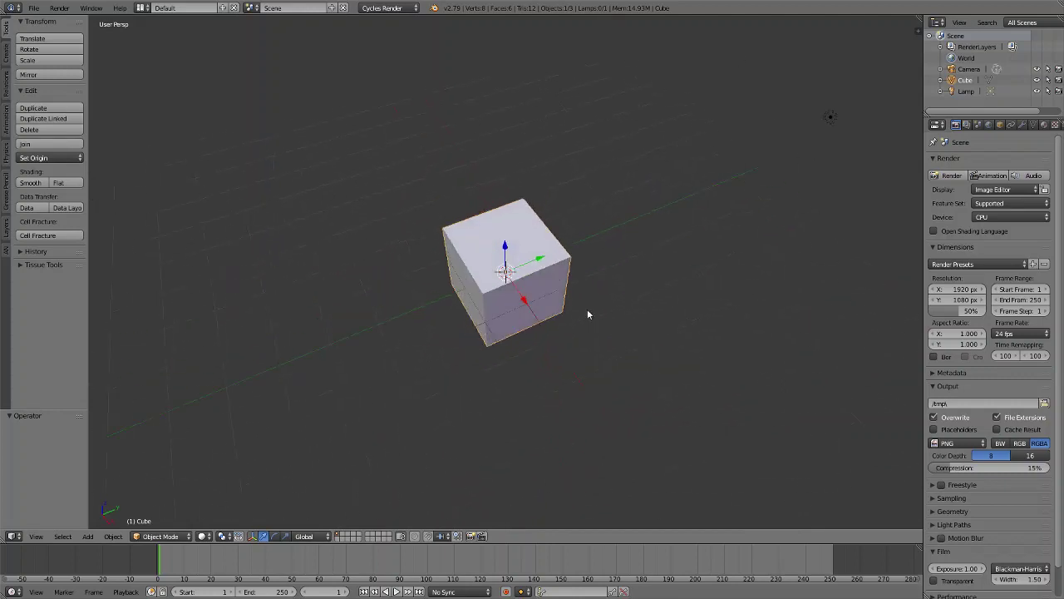
{"action": "key", "text": "x"}
{"action": "left_click", "coordinate": [587, 307]}
- Add a mesh plane at the scene's centre and scale it up to about 4.8 times its size
{"action": "key", "text": "shift+a"}
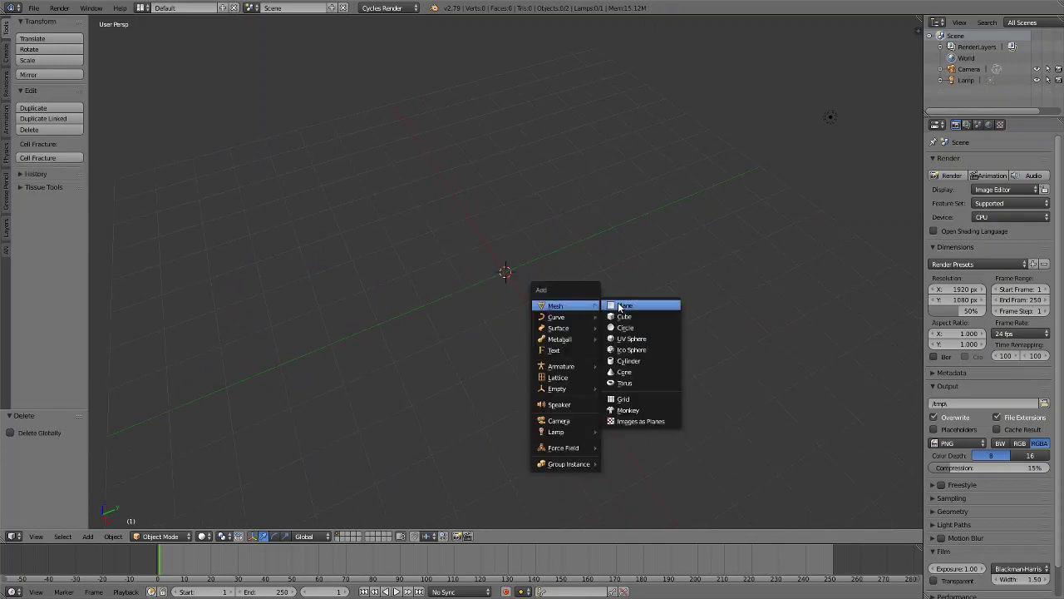
{"action": "left_click", "coordinate": [619, 306]}
{"action": "key", "text": "s"}
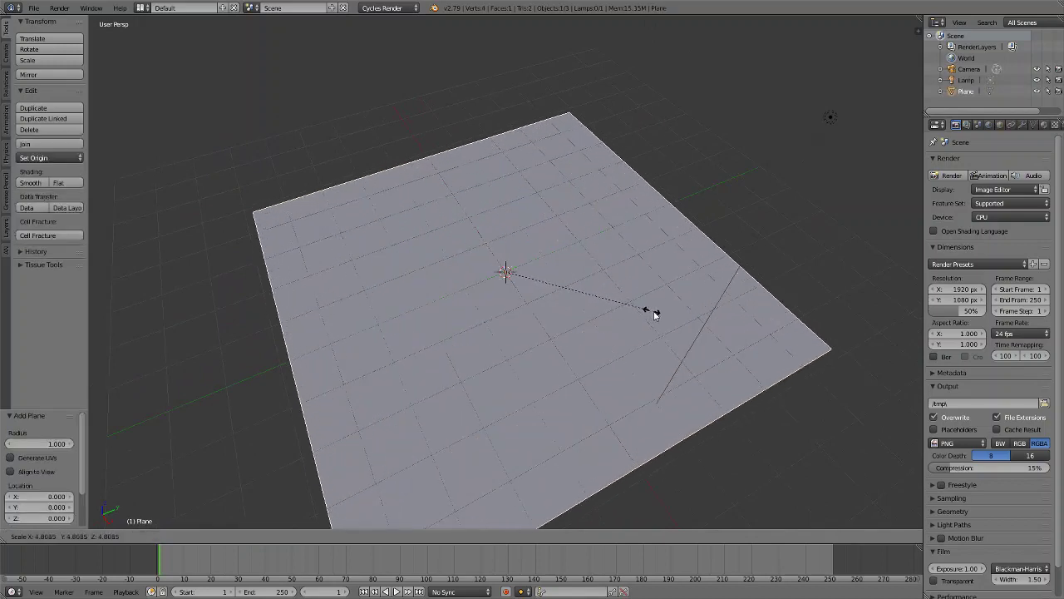
{"action": "left_click", "coordinate": [660, 315]}
{"action": "scroll", "coordinate": [657, 312], "scroll_direction": "down", "scroll_amount": 3}
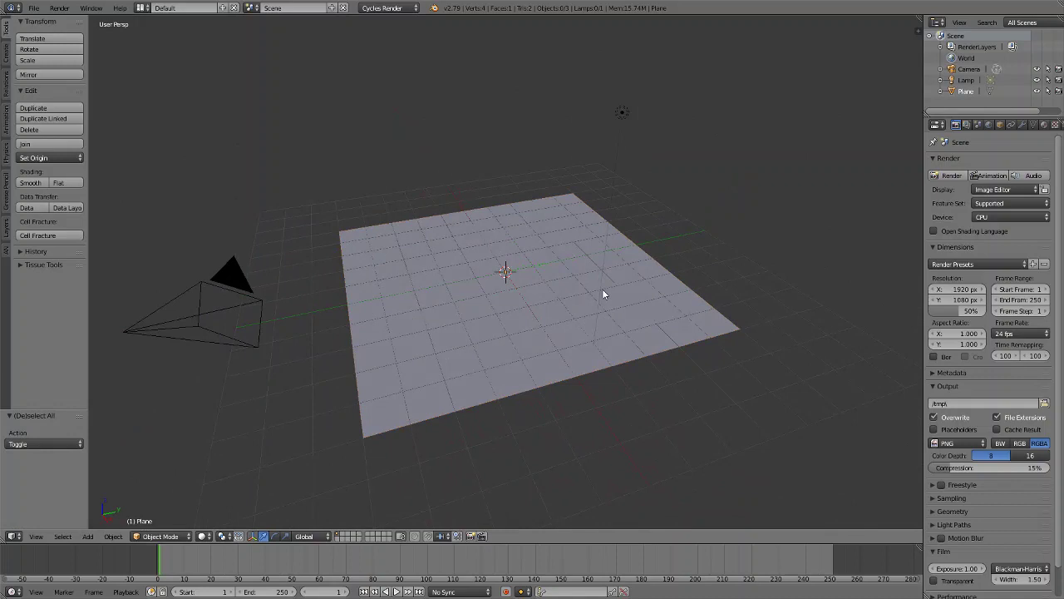
- Hide the tool shelf, then split the 3D view horizontally and turn the lower area into a Node Editor
{"action": "key", "text": "t"}
{"action": "left_click_drag", "start_coordinate": [4, 536], "coordinate": [16, 280]}
{"action": "left_click", "coordinate": [12, 537]}
{"action": "key", "text": "n"}
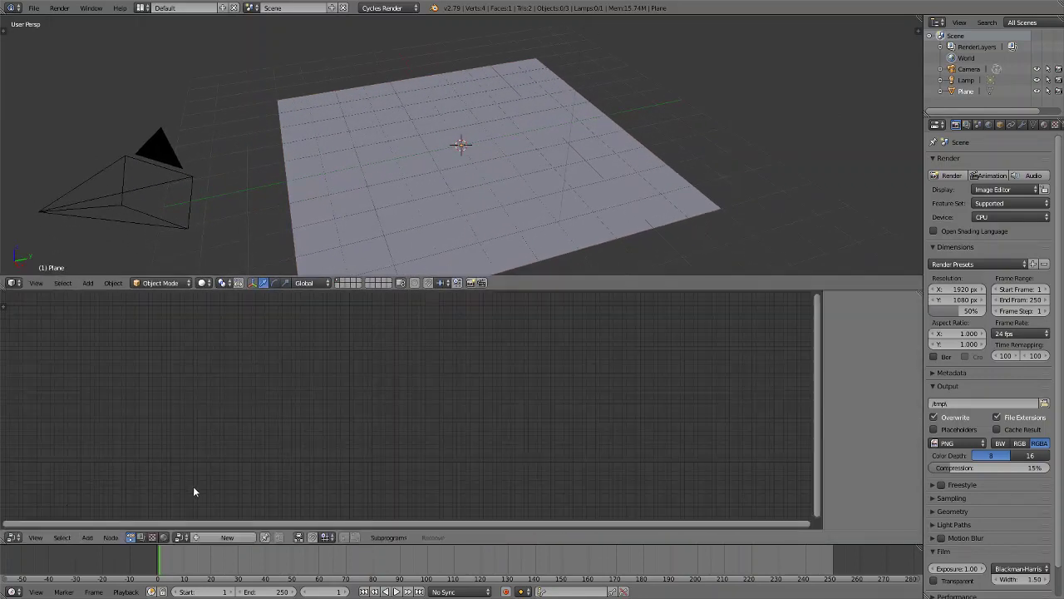
- Create a new node material for the plane and display the 3D view in rendered shading
{"action": "left_click", "coordinate": [227, 536]}
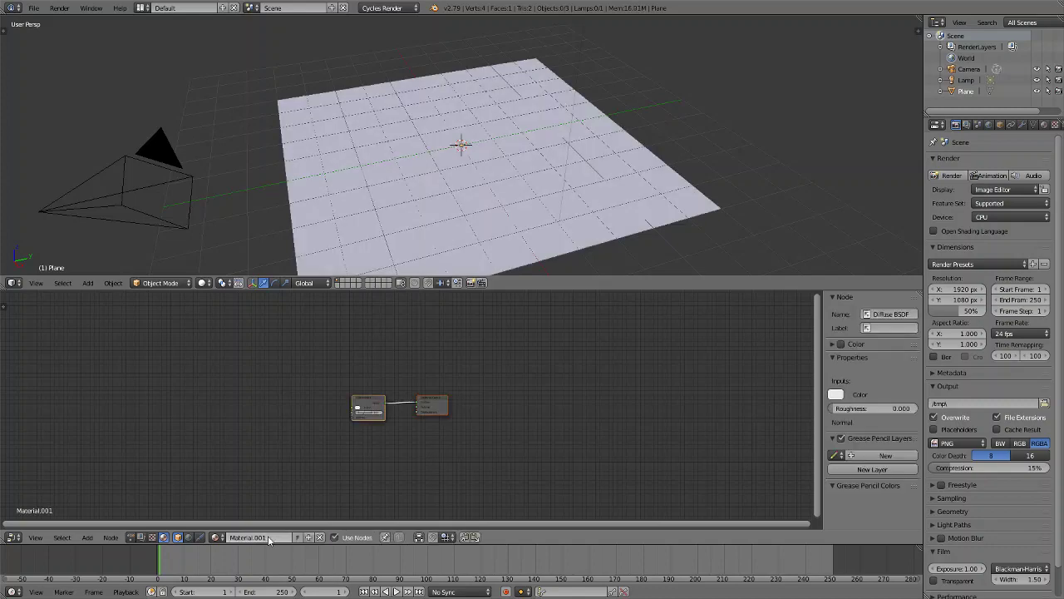
{"action": "middle_click_drag", "start_coordinate": [461, 199], "coordinate": [491, 199]}
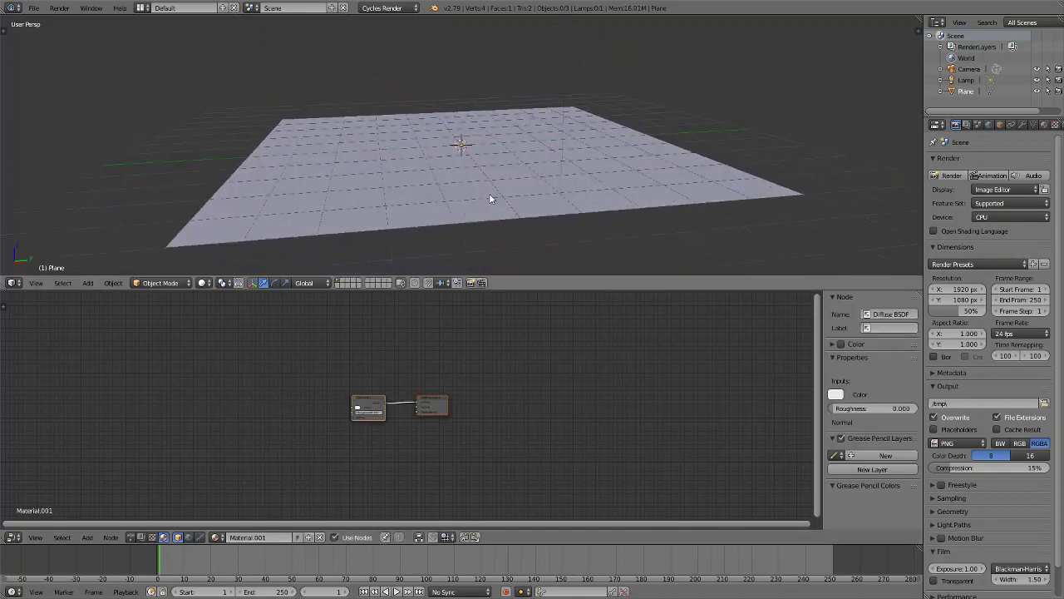
{"action": "key", "text": "shift+z"}
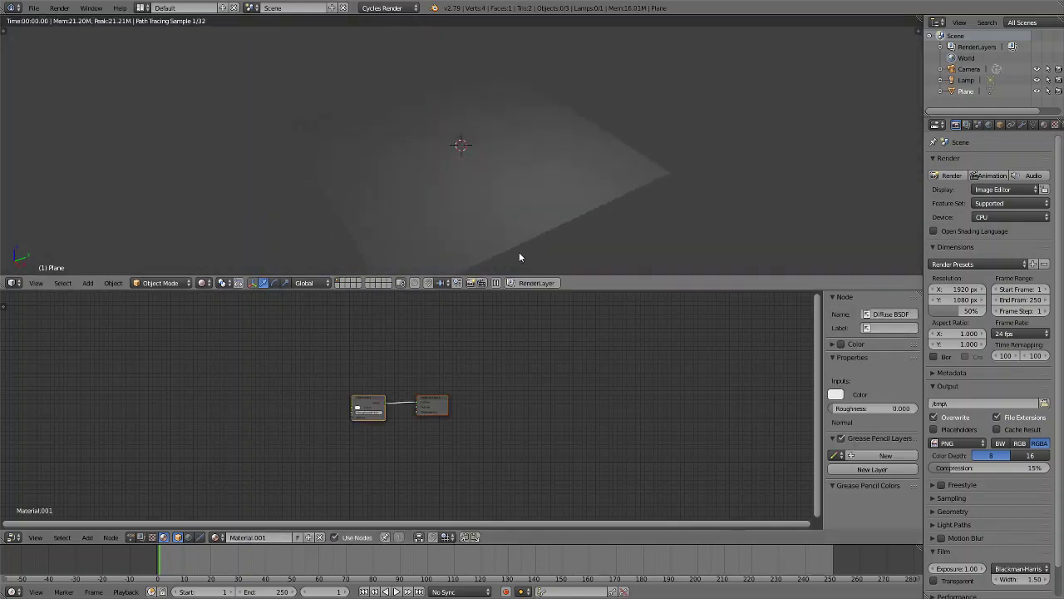
- Add a Noise Texture node before the Diffuse BSDF and connect its Fac output to the Diffuse Color input
{"action": "scroll", "coordinate": [466, 394], "scroll_direction": "up", "scroll_amount": 4}
{"action": "scroll", "coordinate": [394, 386], "scroll_direction": "left", "scroll_amount": 5, "text": "ctrl"}
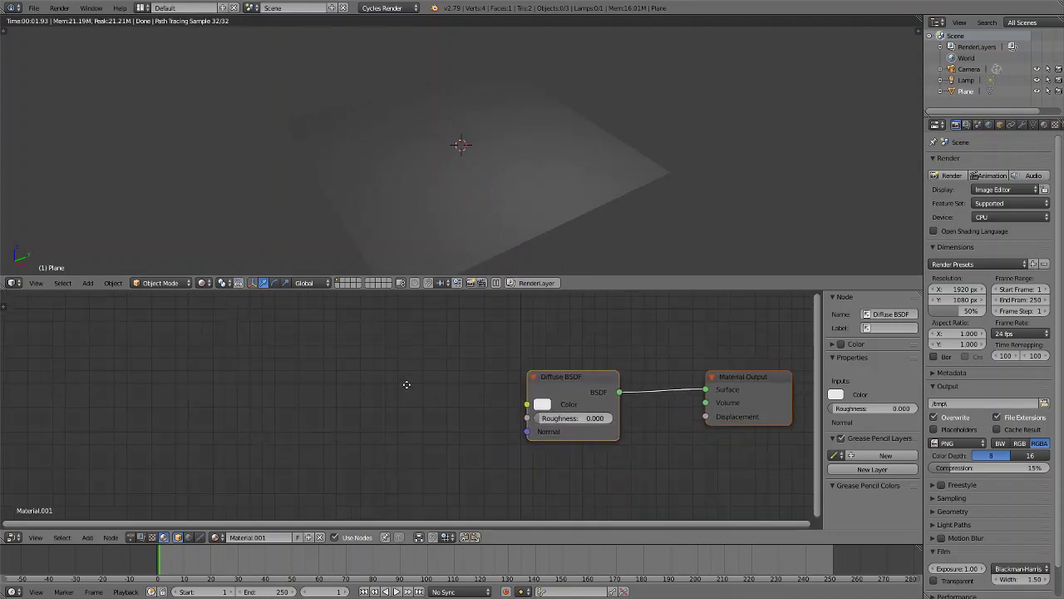
{"action": "key", "text": "shift+a"}
{"action": "mouse_move", "coordinate": [396, 442]}
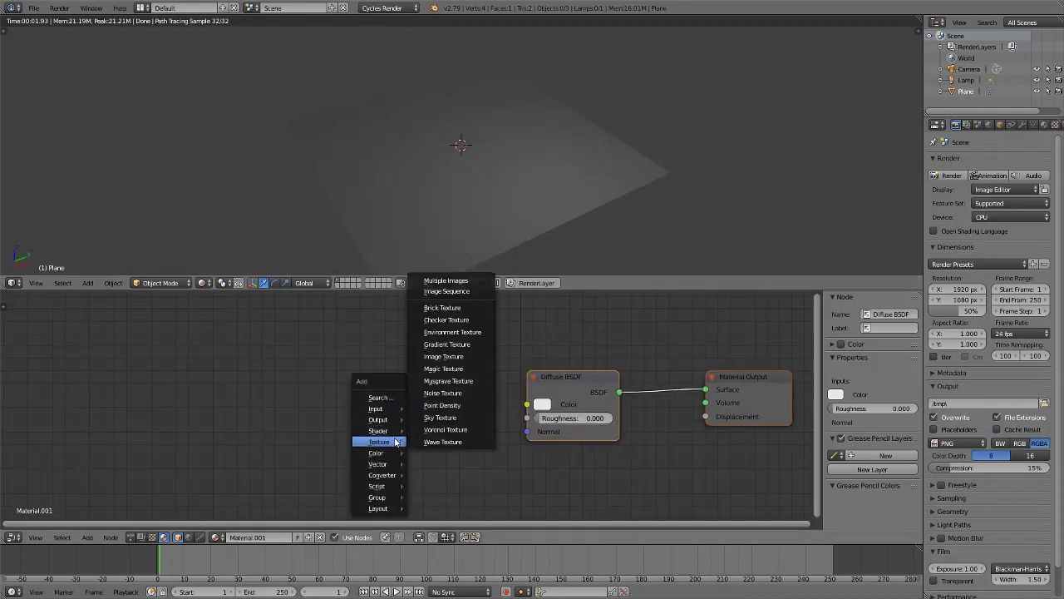
{"action": "left_click", "coordinate": [469, 394]}
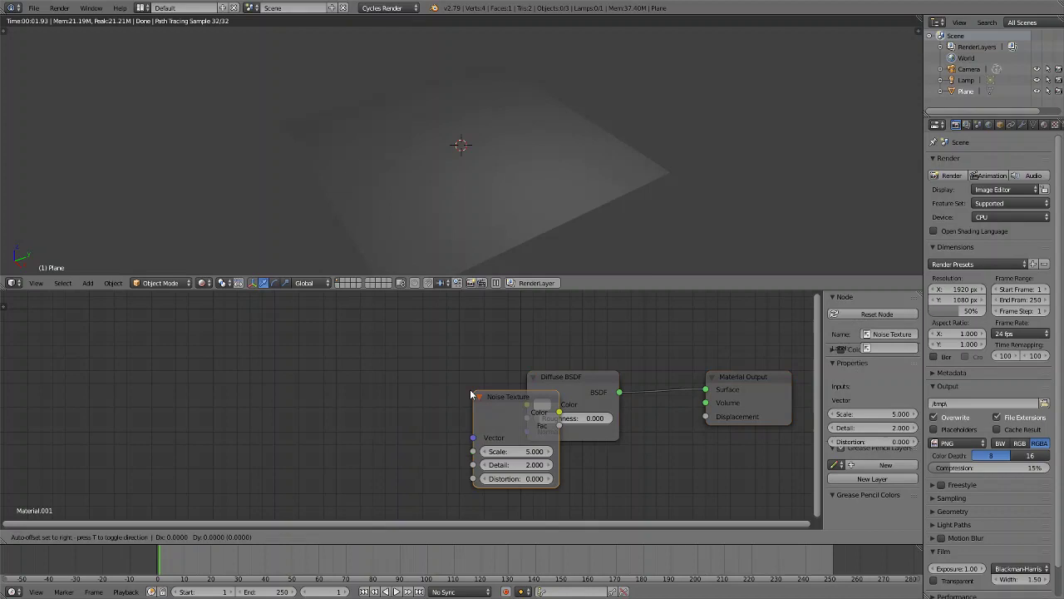
{"action": "left_click", "coordinate": [354, 381]}
{"action": "left_click_drag", "start_coordinate": [440, 413], "coordinate": [526, 404]}
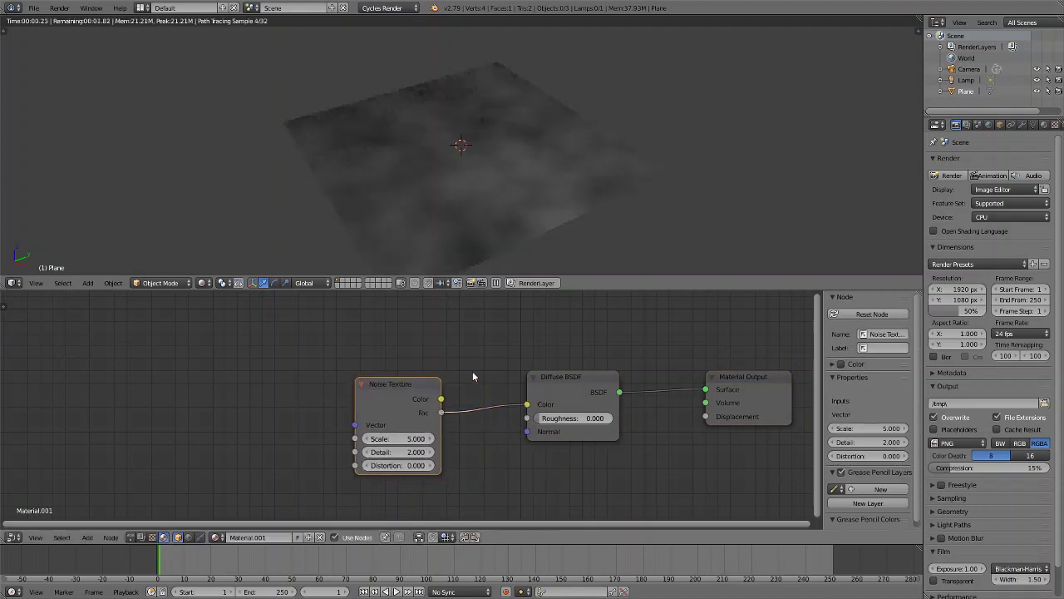
- Add linked Texture Coordinate and Mapping nodes that drive the Noise Texture's Vector input from the Generated coordinates
{"action": "middle_click_drag", "start_coordinate": [566, 230], "coordinate": [508, 202]}
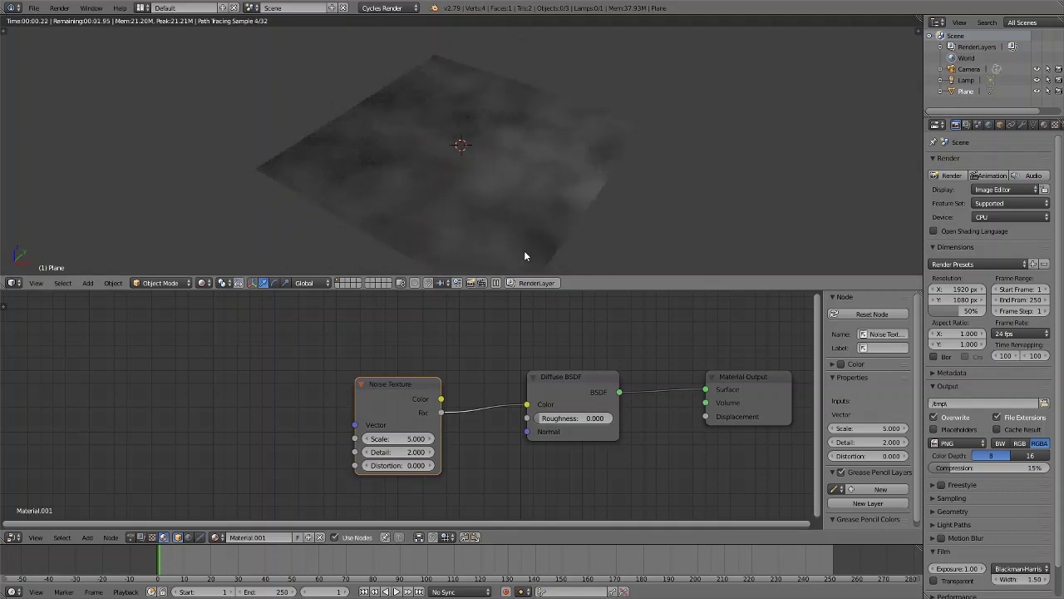
{"action": "scroll", "coordinate": [483, 422], "scroll_direction": "down", "scroll_amount": 2}
{"action": "scroll", "coordinate": [483, 418], "scroll_direction": "up", "scroll_amount": 1}
{"action": "middle_click_drag", "start_coordinate": [483, 418], "coordinate": [556, 403]}
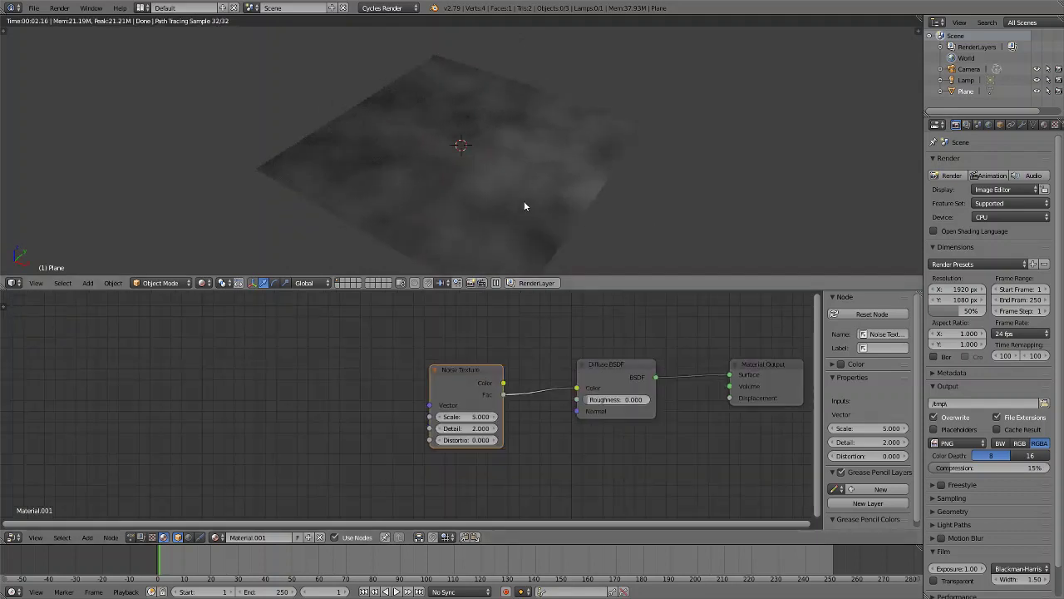
{"action": "mouse_move", "coordinate": [524, 201]}
{"action": "middle_mouse_down"}
{"action": "mouse_move", "coordinate": [533, 170]}
{"action": "mouse_move", "coordinate": [506, 202]}
{"action": "middle_mouse_up"}
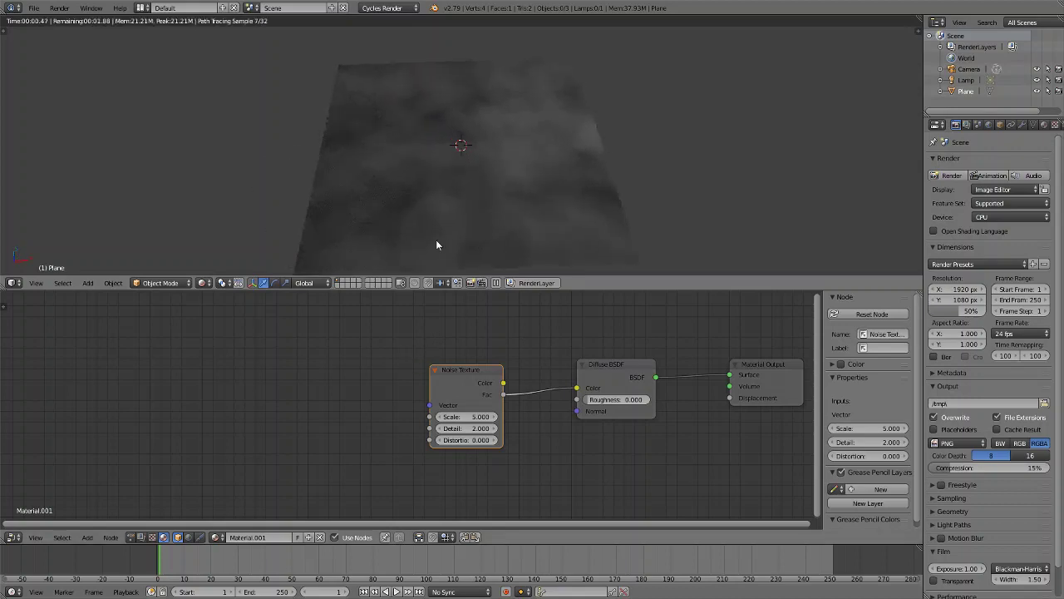
{"action": "middle_click_drag", "start_coordinate": [436, 244], "coordinate": [463, 178]}
{"action": "middle_click_drag", "start_coordinate": [386, 340], "coordinate": [462, 327]}
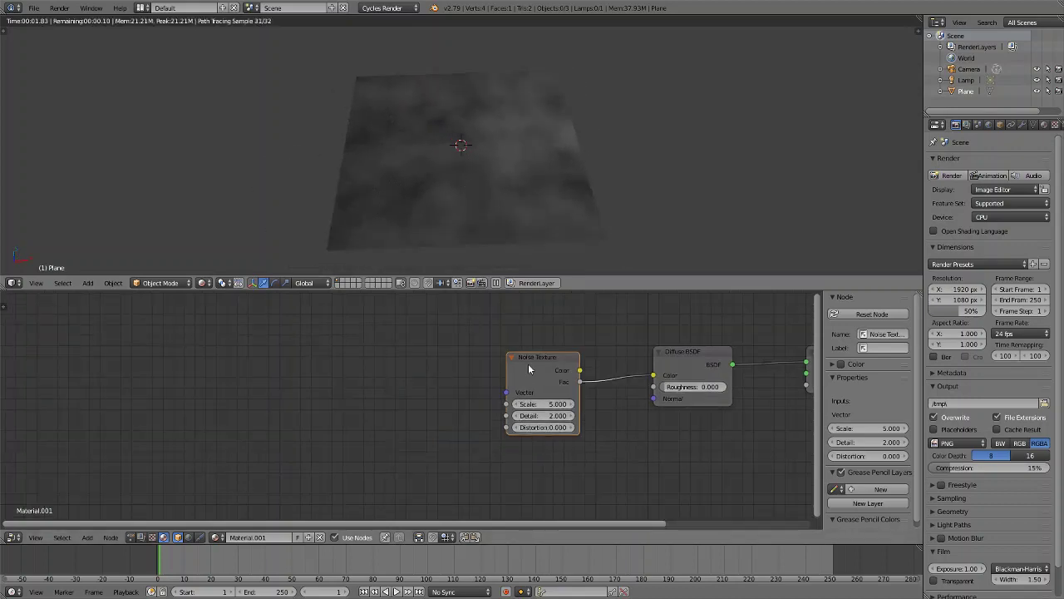
{"action": "key", "text": "ctrl+t"}
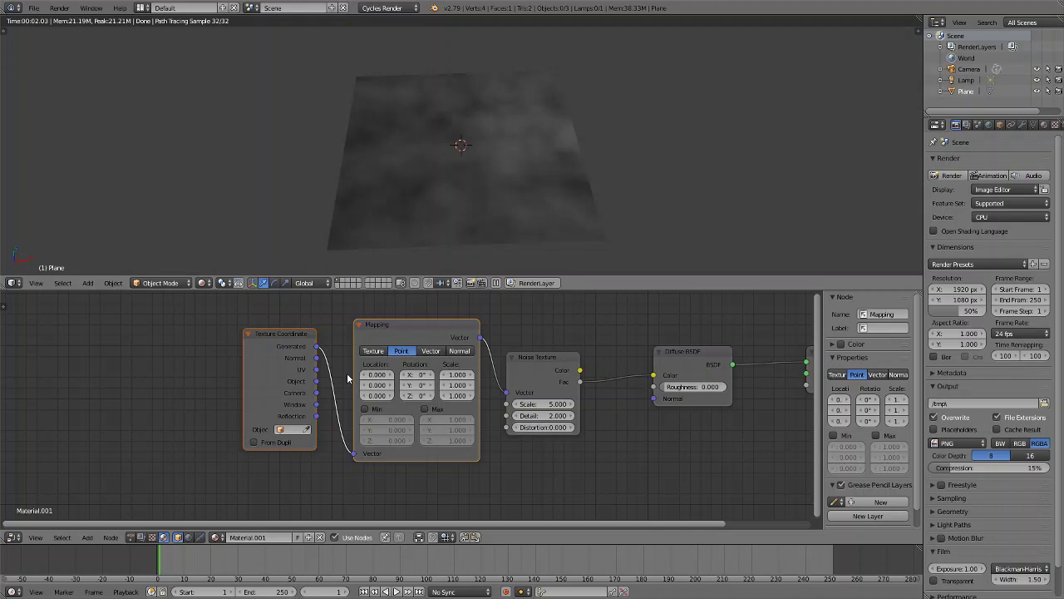
{"action": "key", "text": "a"}
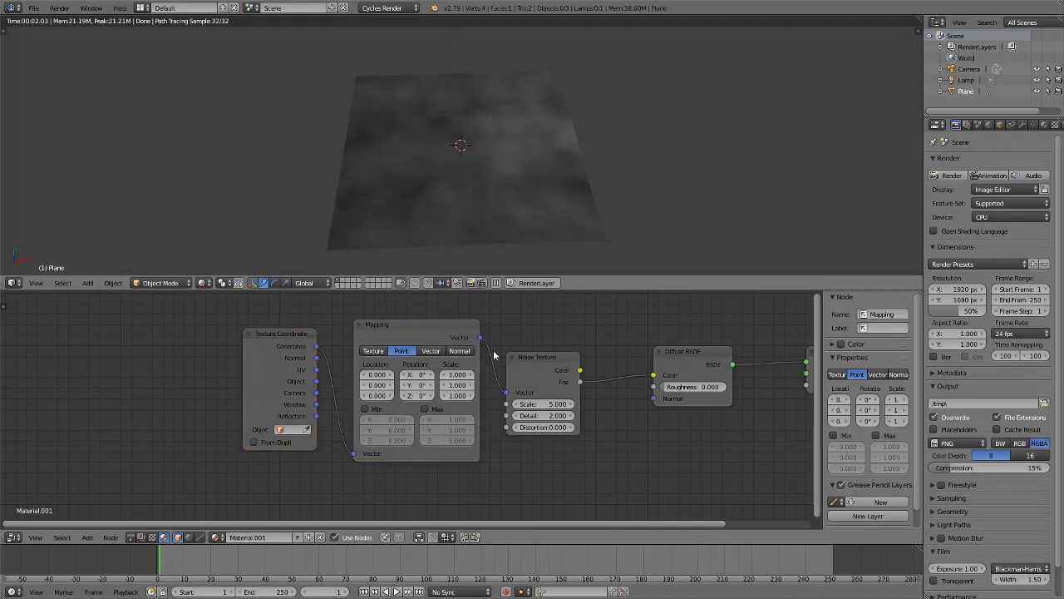
- Bring the Diffuse BSDF and Material Output nodes closer together along X and place them right beside the Noise Texture node
{"action": "scroll", "coordinate": [517, 382], "scroll_direction": "up", "scroll_amount": 2}
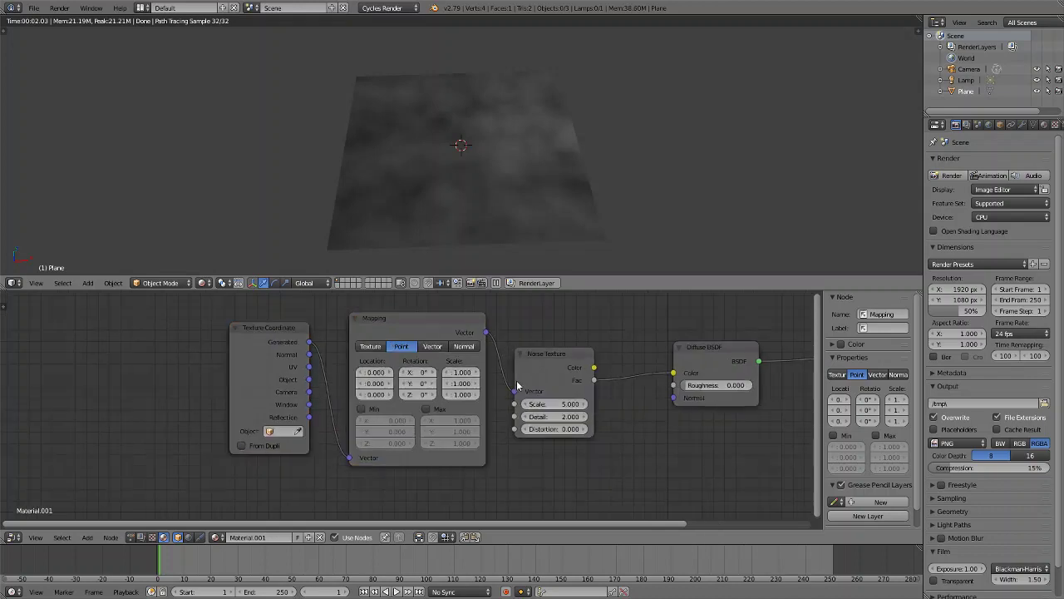
{"action": "scroll", "coordinate": [524, 381], "scroll_direction": "down", "scroll_amount": 1}
{"action": "middle_click_drag", "start_coordinate": [542, 373], "coordinate": [461, 399]}
{"action": "scroll", "coordinate": [461, 401], "scroll_direction": "down", "scroll_amount": 1}
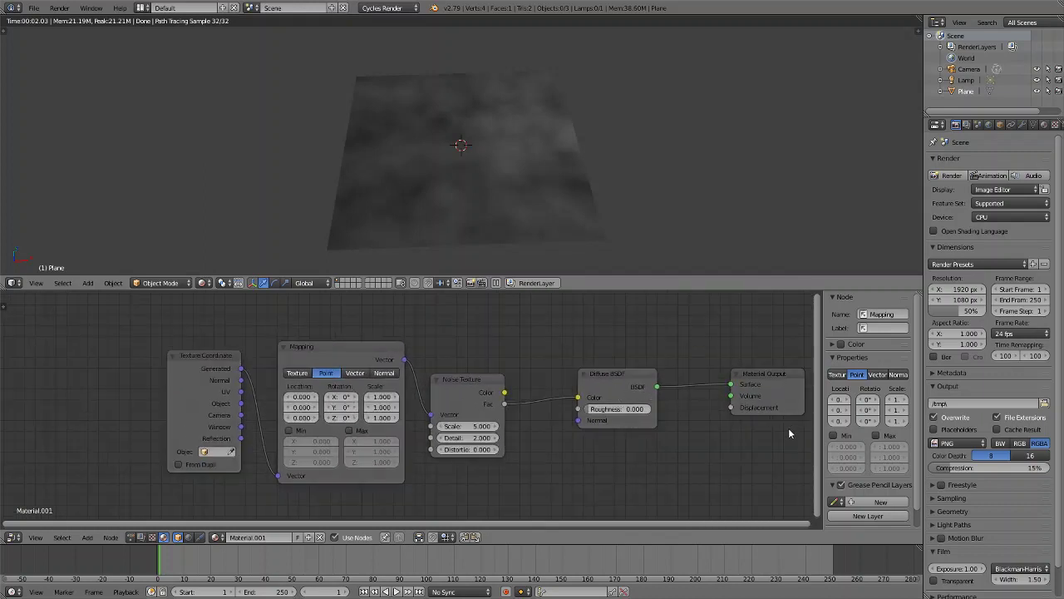
{"action": "key", "text": "b"}
{"action": "left_click_drag", "start_coordinate": [791, 430], "coordinate": [585, 342]}
{"action": "key", "text": "s"}
{"action": "key", "text": "x"}
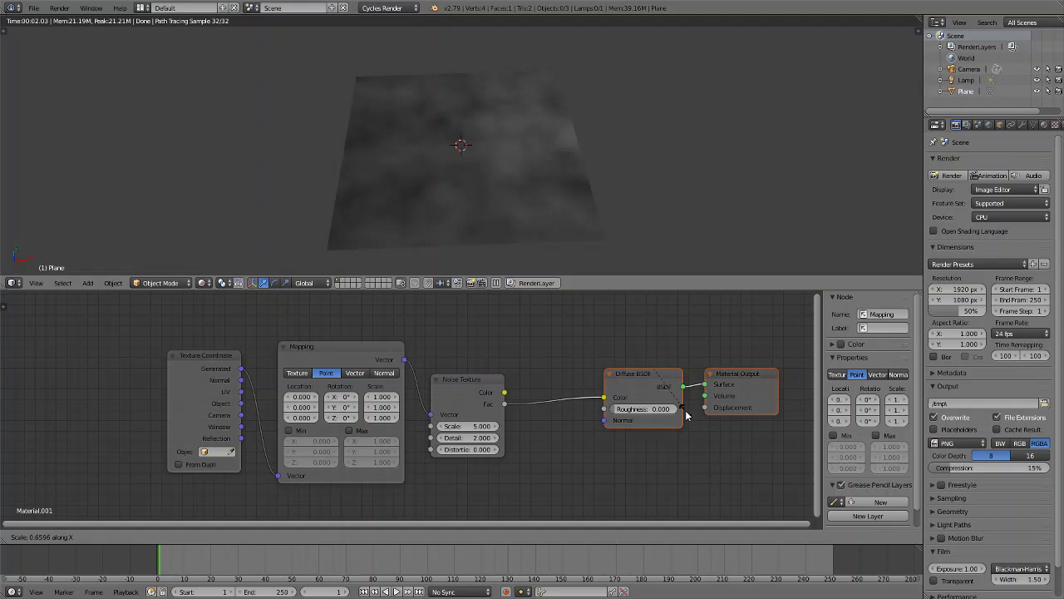
{"action": "left_click", "coordinate": [693, 423]}
{"action": "key", "text": "g"}
{"action": "left_click", "coordinate": [516, 444]}
{"action": "middle_click_drag", "start_coordinate": [516, 444], "coordinate": [586, 433]}
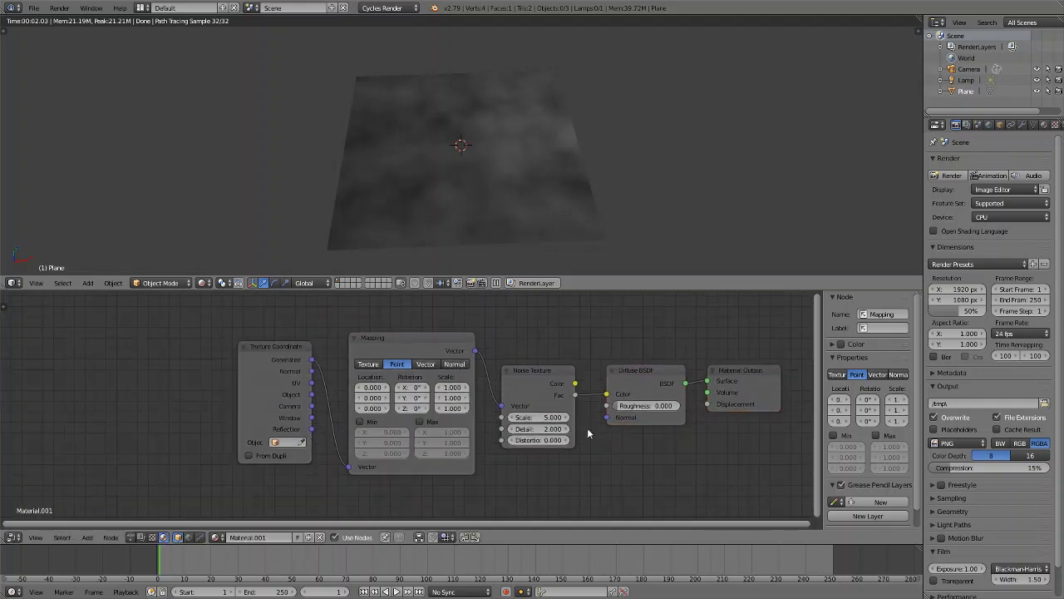
{"action": "scroll", "coordinate": [494, 441], "scroll_direction": "down", "scroll_amount": 1}
- Remove the Mapping node while keeping the Generated-to-Vector link, and move the Texture Coordinate node farther from the Noise Texture
{"action": "left_click", "coordinate": [433, 350]}
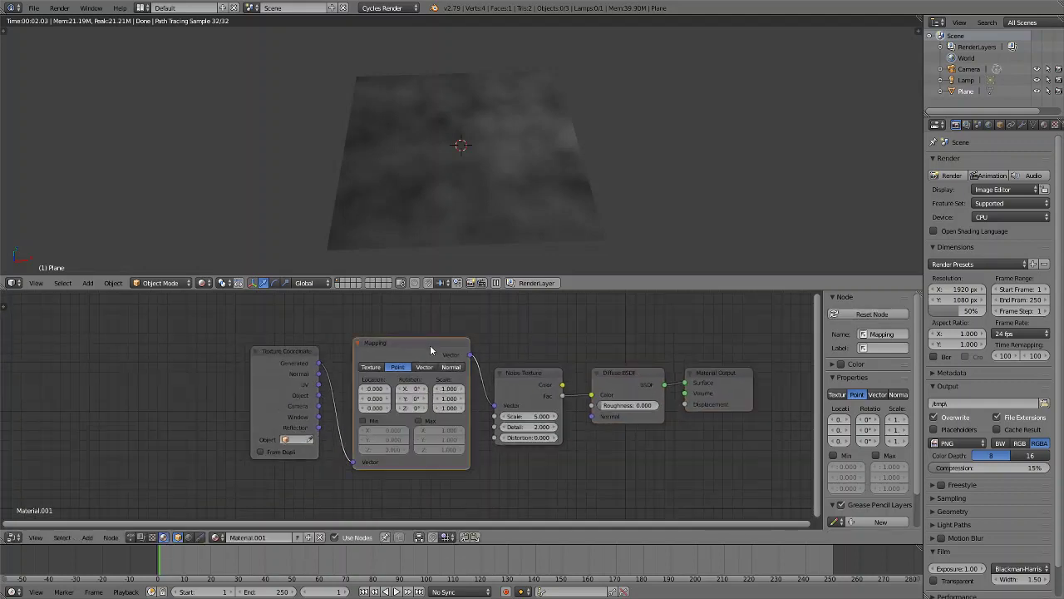
{"action": "key", "text": "ctrl+x"}
{"action": "middle_click_drag", "start_coordinate": [431, 346], "coordinate": [531, 349]}
{"action": "scroll", "coordinate": [502, 361], "scroll_direction": "up", "scroll_amount": 3}
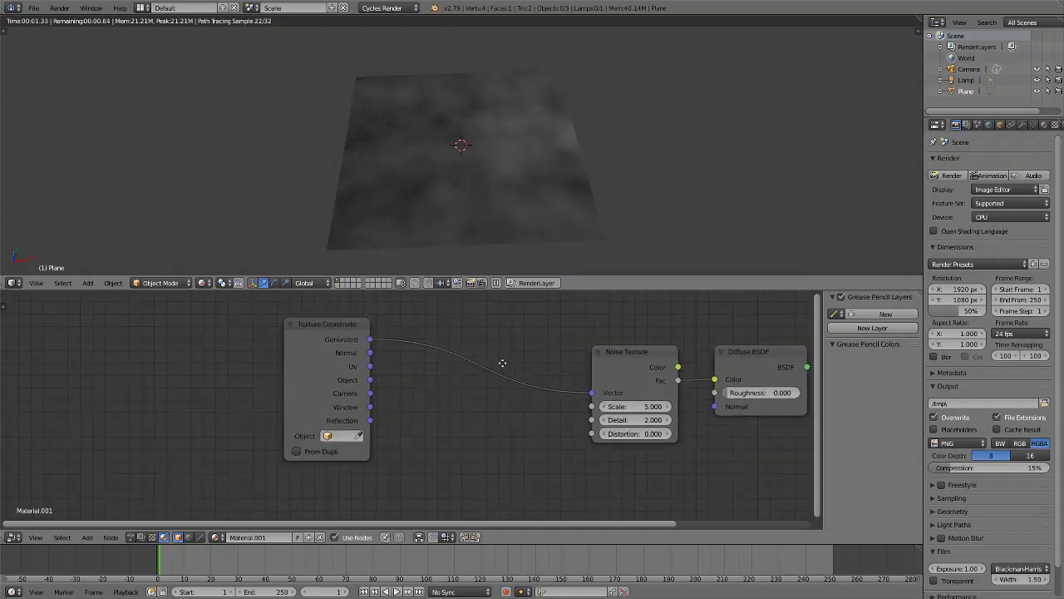
{"action": "left_click", "coordinate": [215, 357]}
- Insert a Separate XYZ node into the link between the Texture Coordinate and Noise Texture nodes
{"action": "key", "text": "shift+a"}
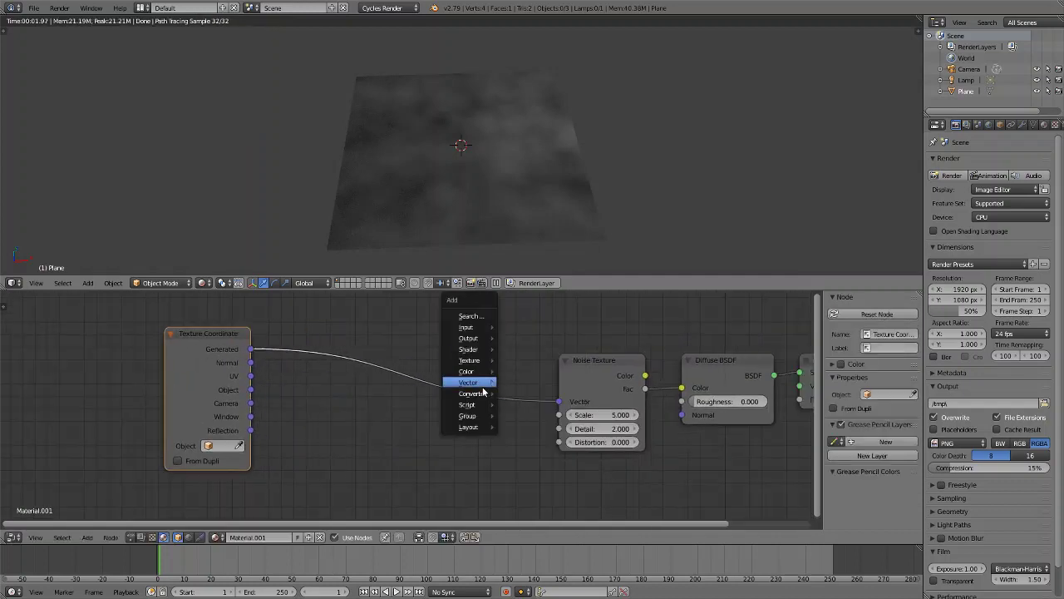
{"action": "mouse_move", "coordinate": [474, 392]}
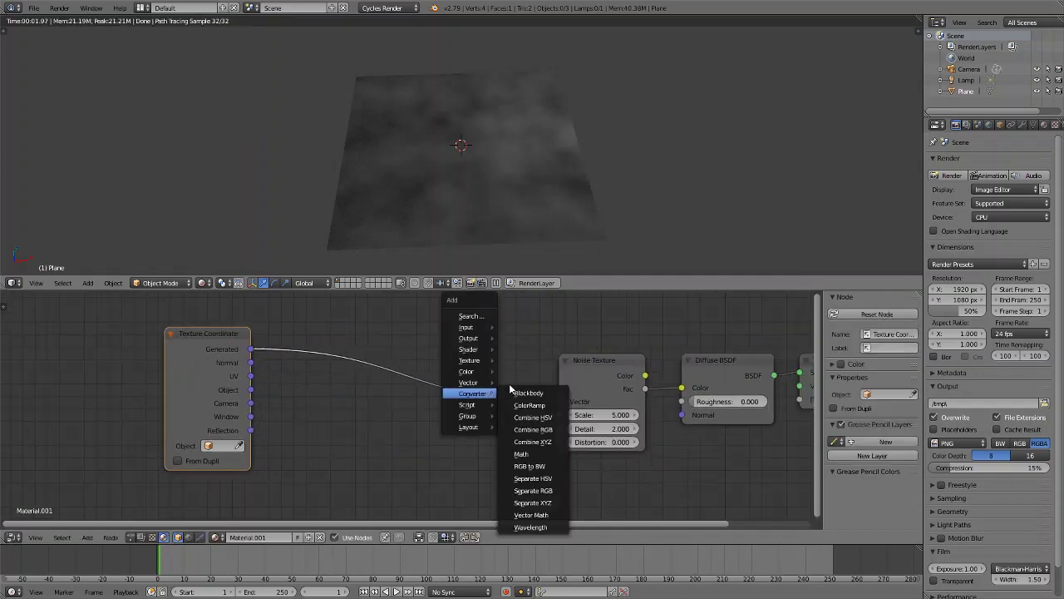
{"action": "left_click", "coordinate": [549, 502]}
{"action": "left_click", "coordinate": [390, 370]}
- Insert a Combine XYZ node after Separate XYZ and link the X, Y and Z outputs to its matching inputs
{"action": "key", "text": "shift+a"}
{"action": "mouse_move", "coordinate": [478, 391]}
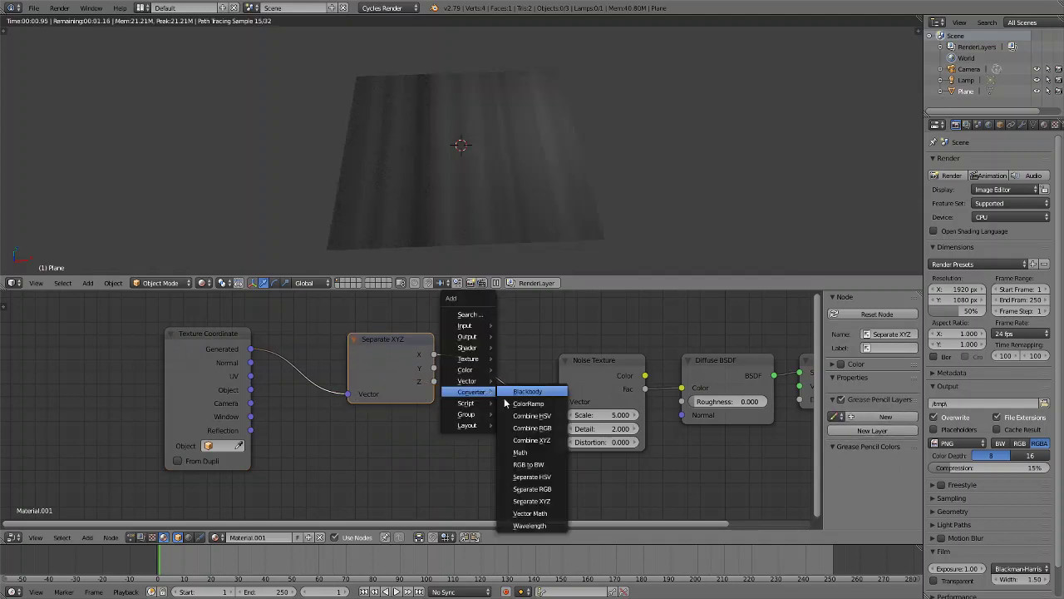
{"action": "left_click", "coordinate": [532, 439]}
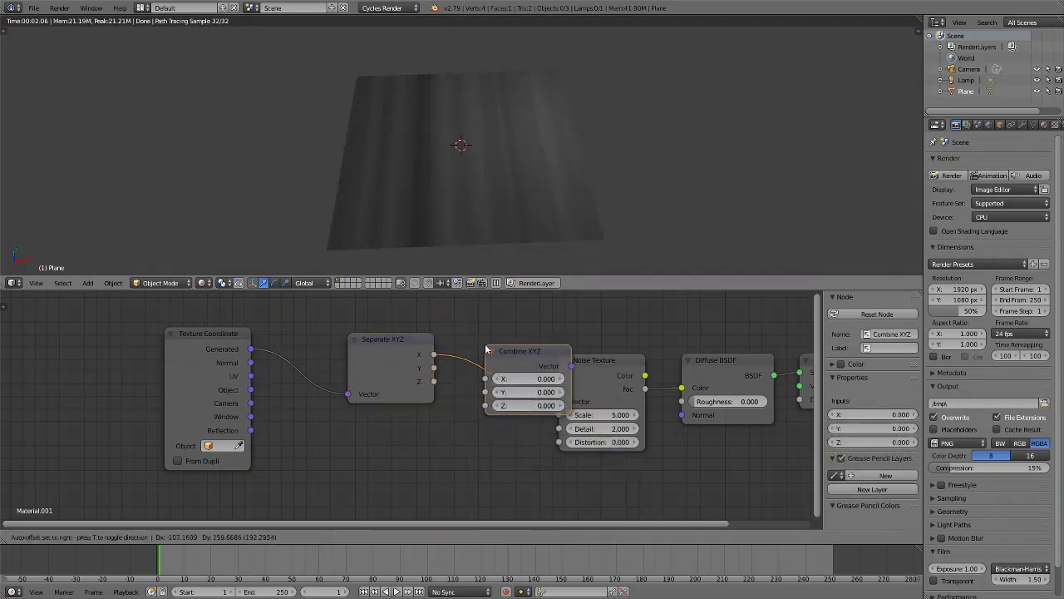
{"action": "left_click", "coordinate": [439, 375]}
{"action": "left_click_drag", "start_coordinate": [434, 369], "coordinate": [486, 406]}
{"action": "scroll", "coordinate": [485, 406], "scroll_direction": "down", "scroll_amount": 1}
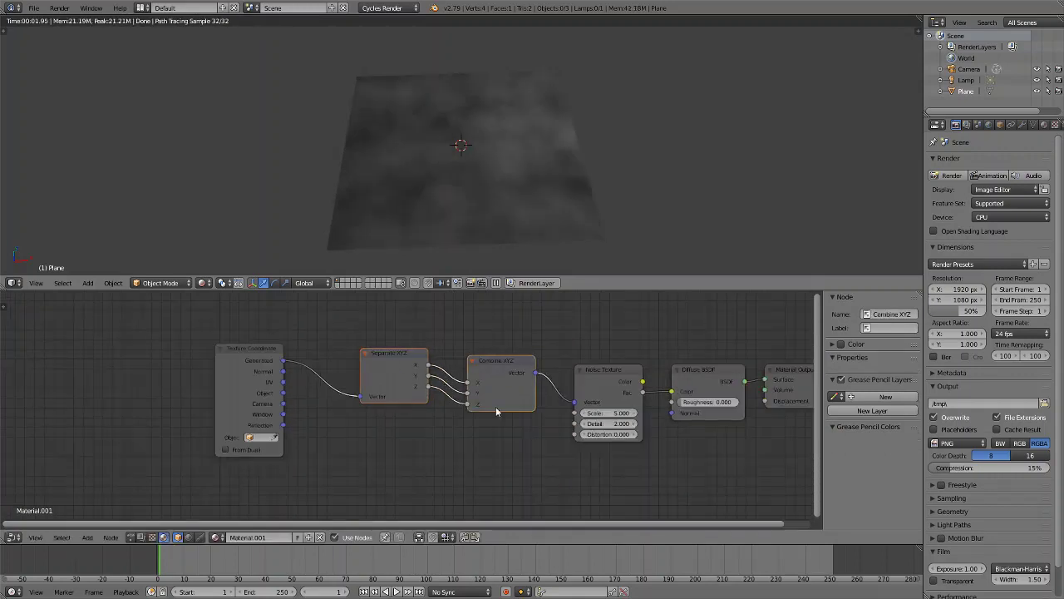
- Group the Separate XYZ and Combine XYZ nodes into a node group and return to the main material tree
{"action": "scroll", "coordinate": [440, 391], "scroll_direction": "up", "scroll_amount": 2}
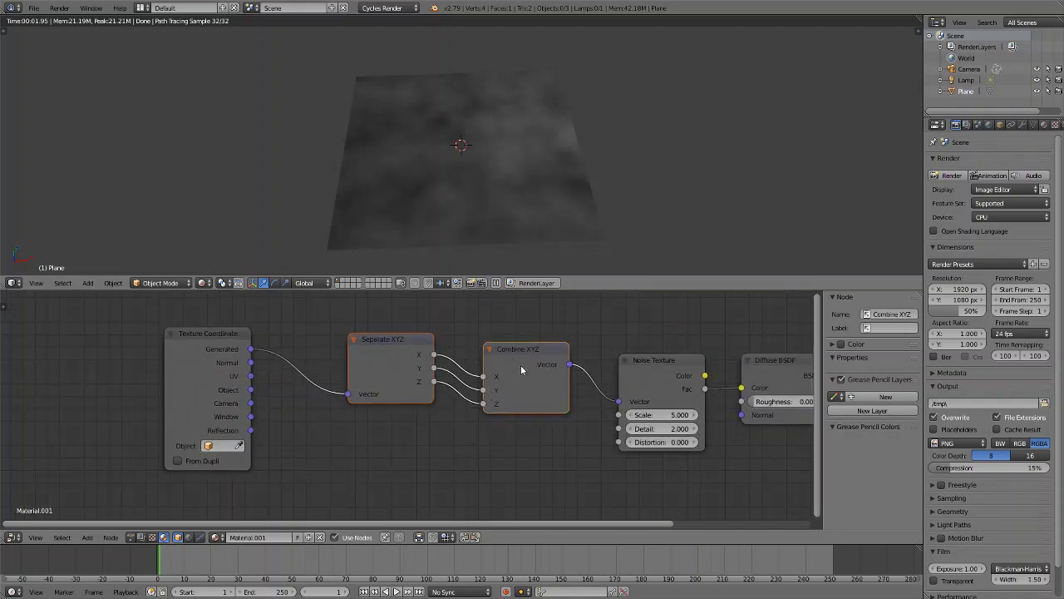
{"action": "scroll", "coordinate": [508, 354], "scroll_direction": "down", "scroll_amount": 1}
{"action": "middle_click_drag", "start_coordinate": [508, 354], "coordinate": [477, 371]}
{"action": "scroll", "coordinate": [472, 354], "scroll_direction": "up", "scroll_amount": 1}
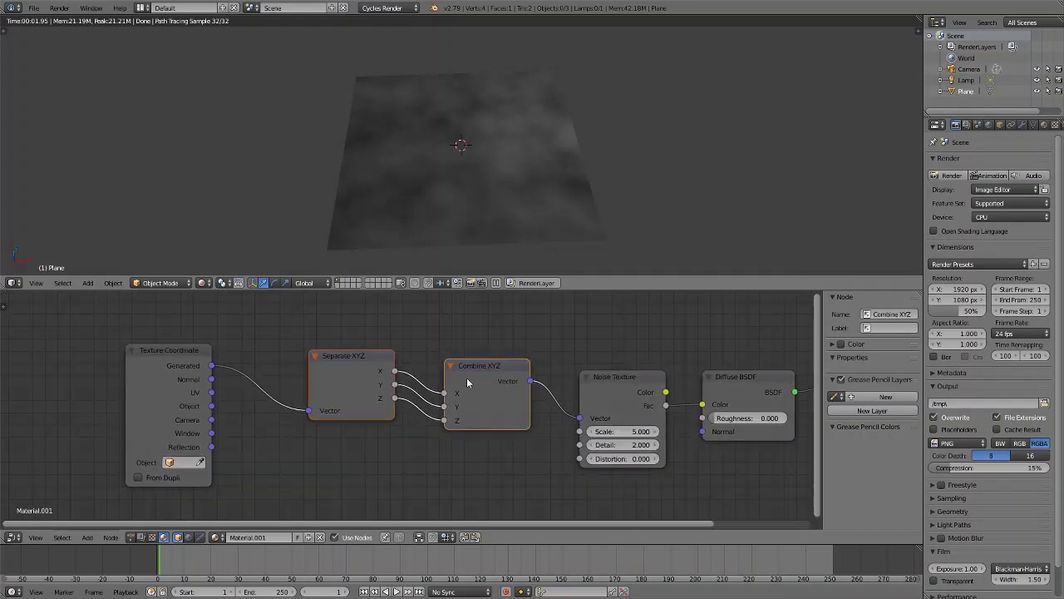
{"action": "key", "text": "ctrl+g"}
{"action": "middle_click_drag", "start_coordinate": [468, 379], "coordinate": [473, 343]}
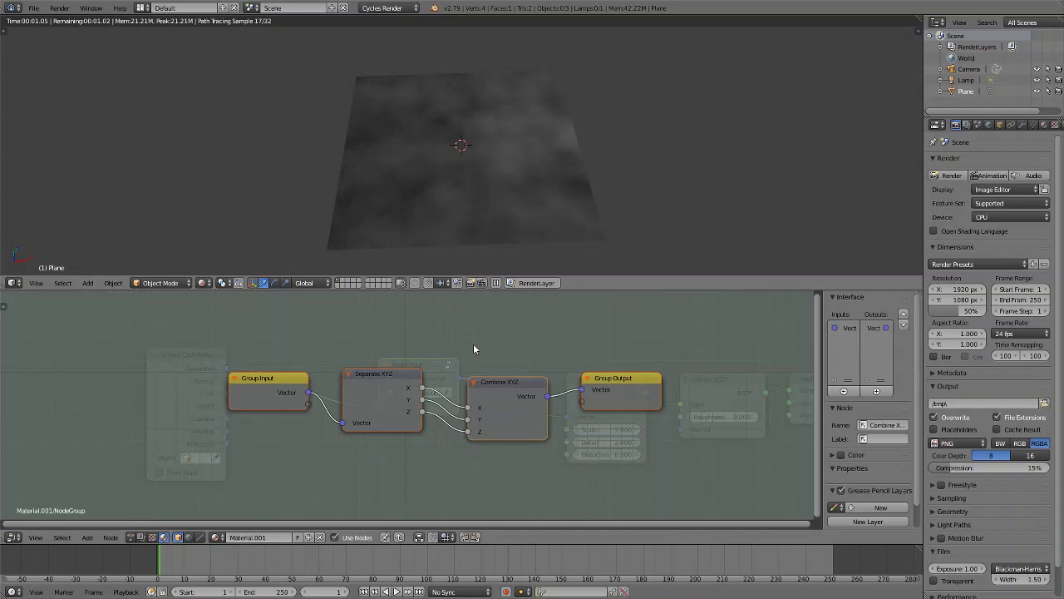
{"action": "key", "text": "Tab"}
- Rename the node group to Pixelate and move the Texture Coordinate node closer to it
{"action": "left_click", "coordinate": [425, 391]}
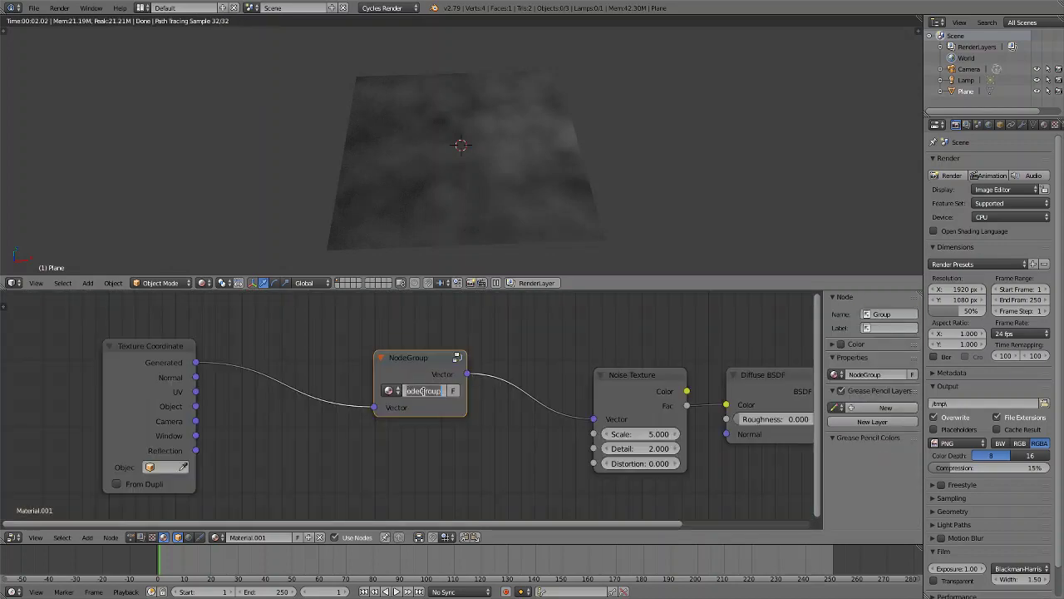
{"action": "type", "text": "Pixelate"}
{"action": "key", "text": "Return"}
{"action": "left_click_drag", "start_coordinate": [166, 360], "coordinate": [305, 371]}
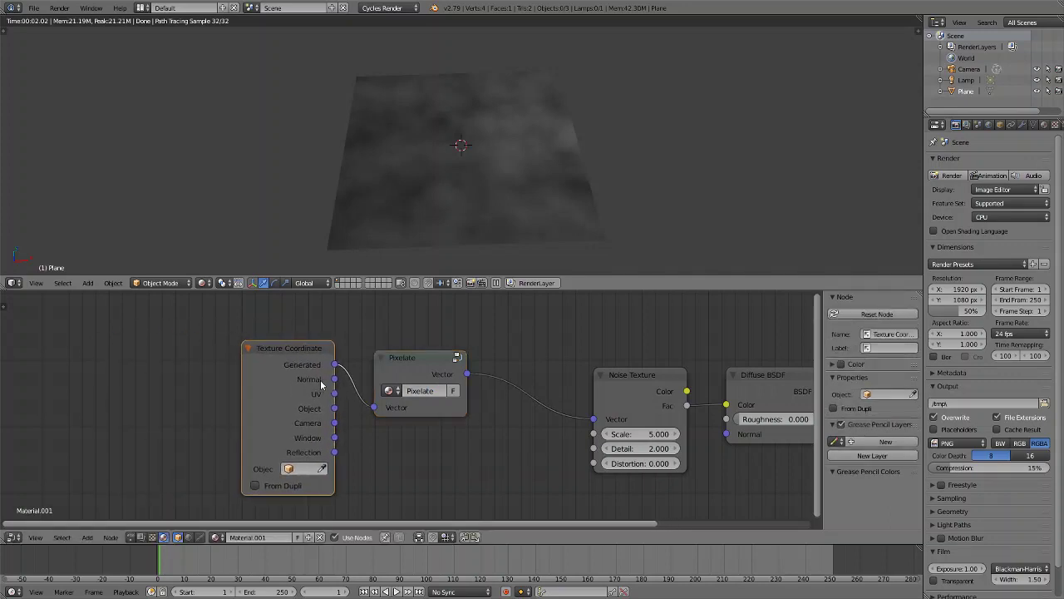
- Open the Pixelate group for editing and move Group Input and Separate XYZ away from Combine XYZ to make room between them
{"action": "left_click_drag", "start_coordinate": [432, 361], "coordinate": [491, 364]}
{"action": "key", "text": "Tab"}
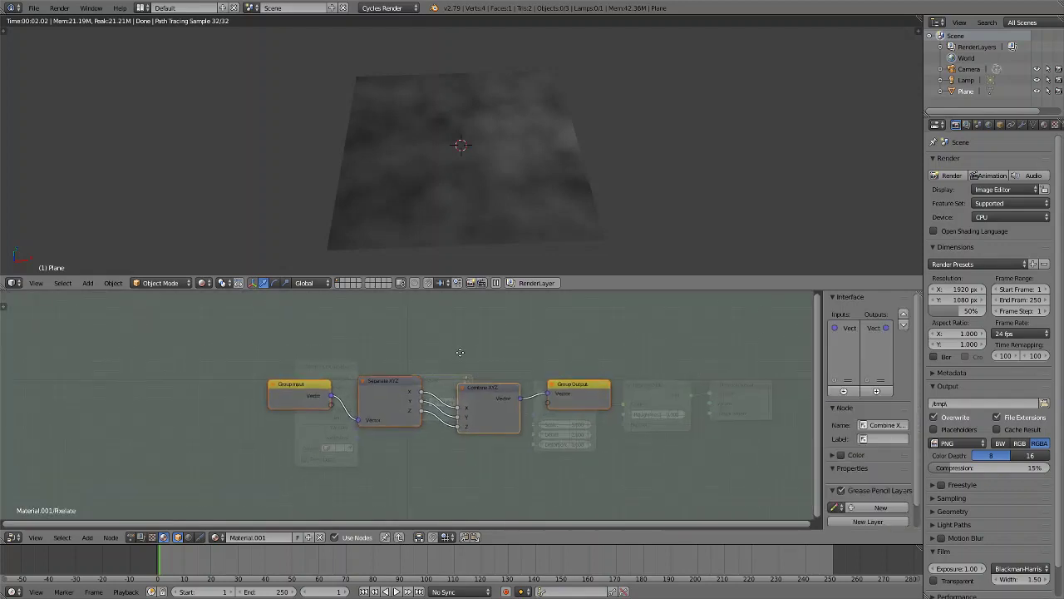
{"action": "key", "text": "a"}
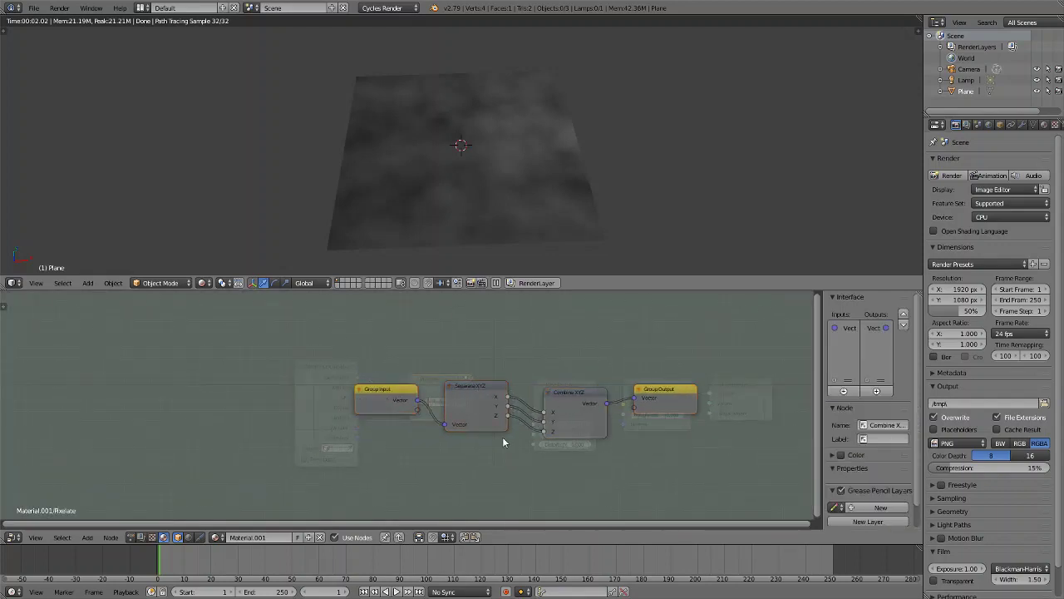
{"action": "key", "text": "b"}
{"action": "left_click_drag", "start_coordinate": [503, 438], "coordinate": [371, 363]}
{"action": "key", "text": "g"}
{"action": "left_click", "coordinate": [289, 375]}
{"action": "scroll", "coordinate": [466, 394], "scroll_direction": "up", "scroll_amount": 3}
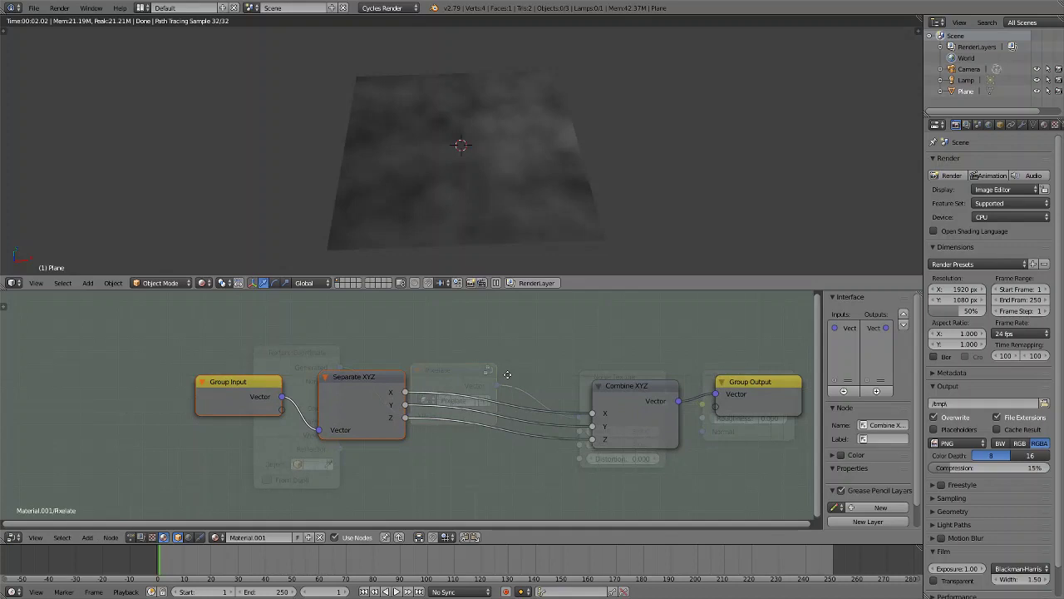
- Insert a Math node into the X link between Separate XYZ and Combine XYZ, set it to Round and collapse it
{"action": "key", "text": "shift+a"}
{"action": "mouse_move", "coordinate": [498, 370]}
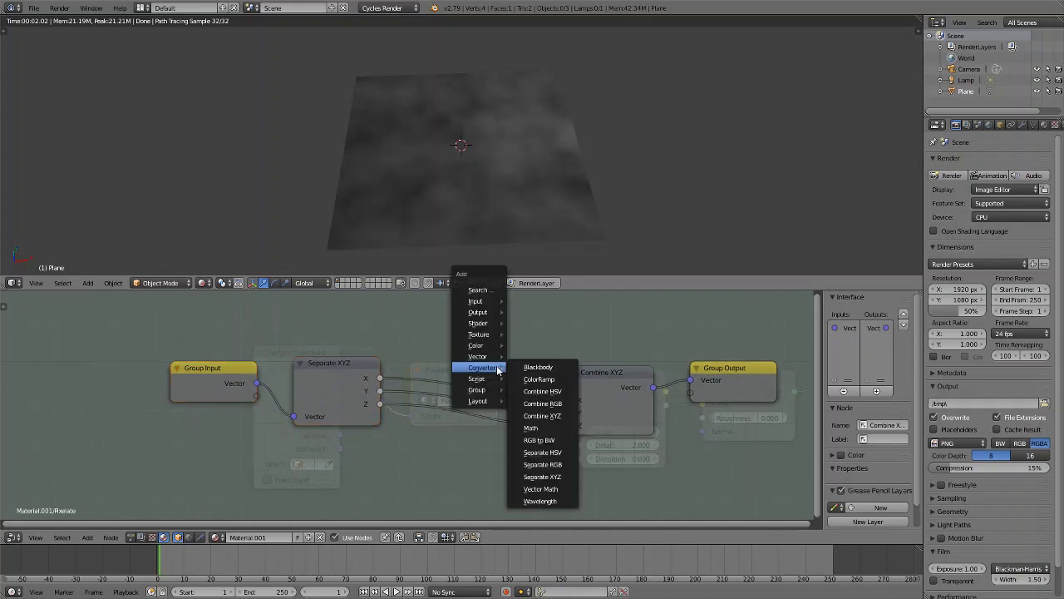
{"action": "left_click", "coordinate": [531, 427]}
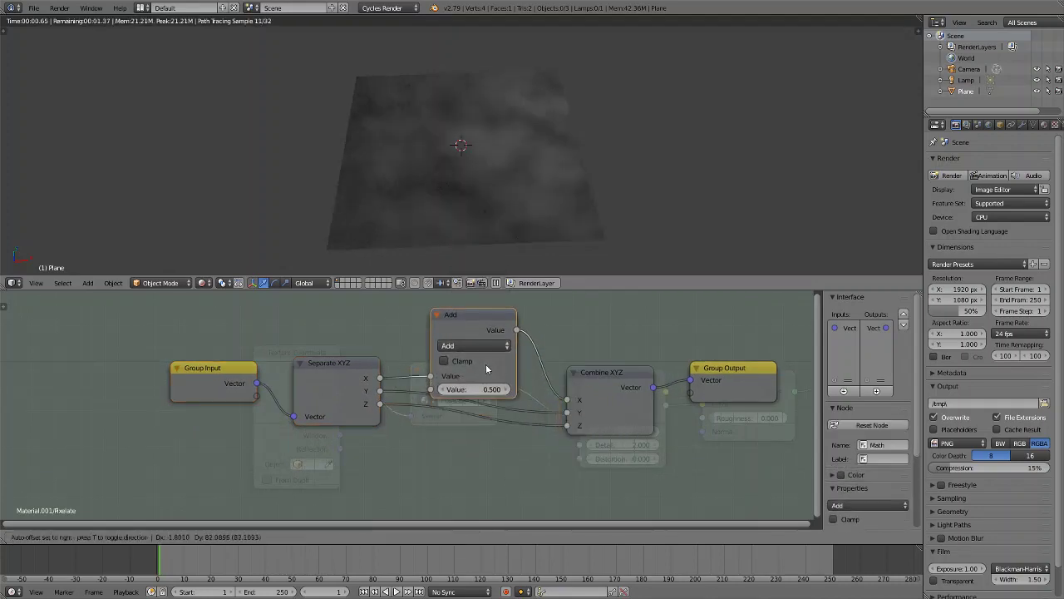
{"action": "left_click", "coordinate": [485, 349]}
{"action": "left_click", "coordinate": [482, 332]}
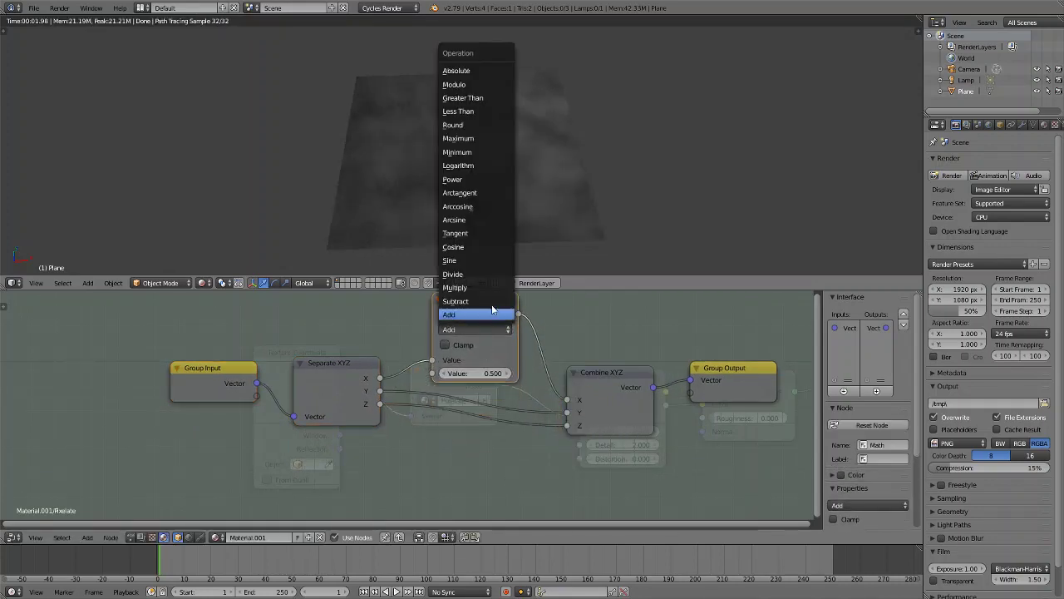
{"action": "left_click", "coordinate": [476, 124]}
{"action": "key", "text": "h"}
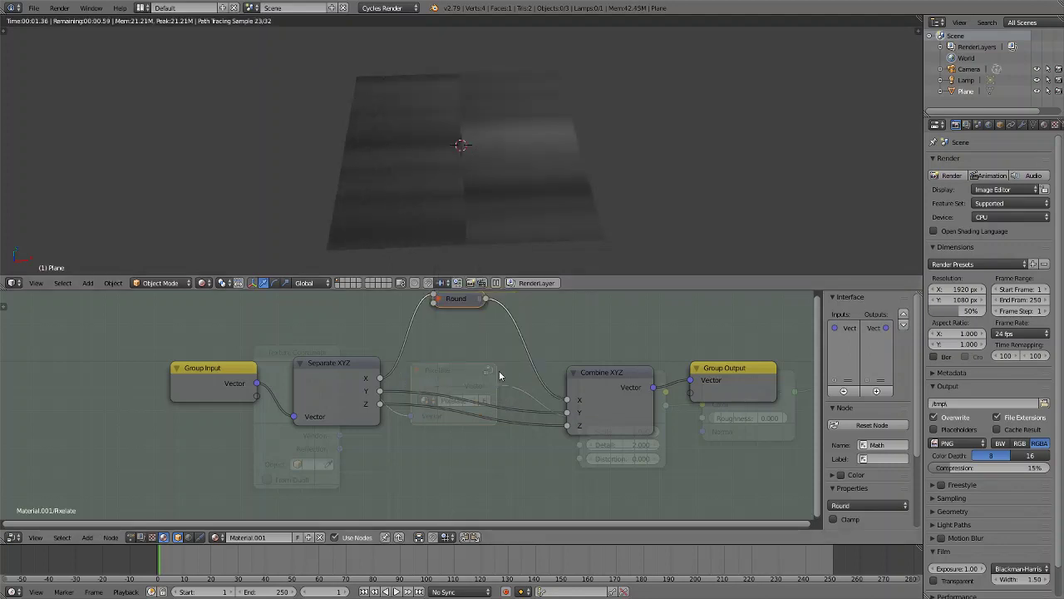
- Line the Round node up with the X link and insert duplicates of it into the Y and Z links
{"action": "key", "text": "g"}
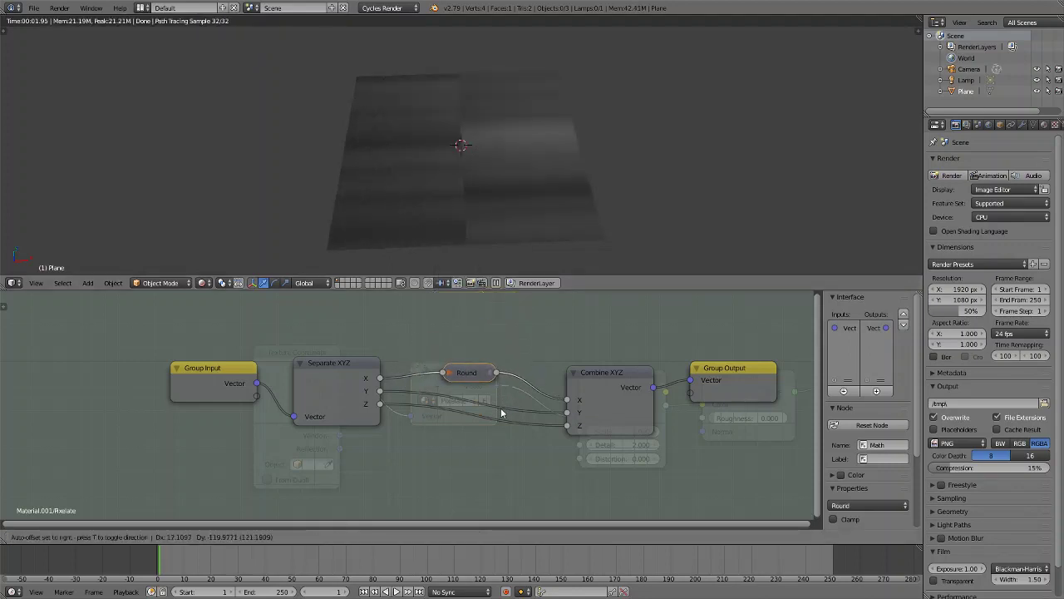
{"action": "left_click", "coordinate": [497, 390]}
{"action": "key", "text": "shift+d"}
{"action": "left_click", "coordinate": [486, 408]}
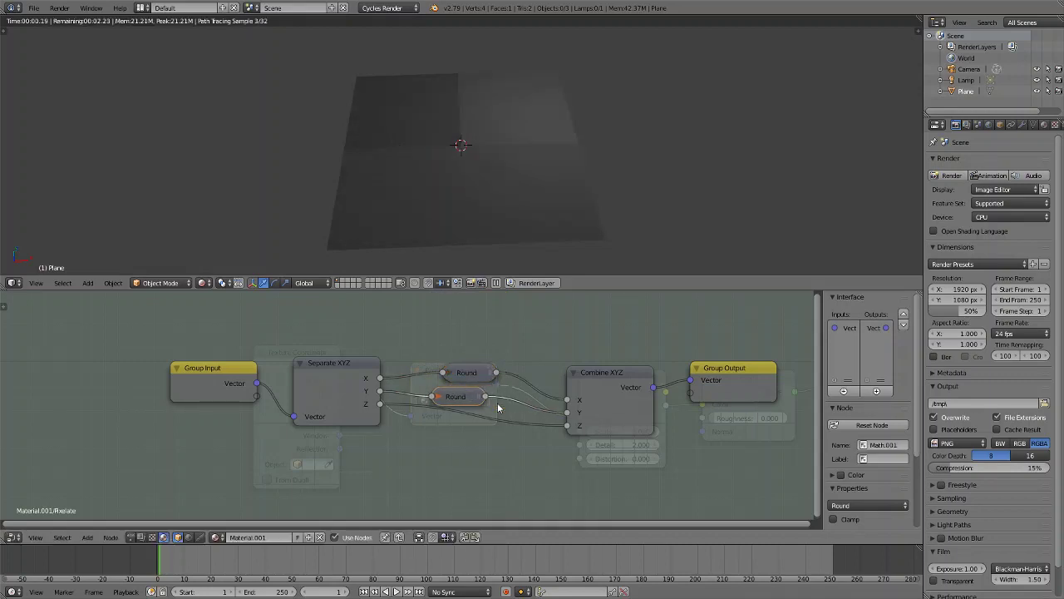
{"action": "key", "text": "shift+d"}
{"action": "left_click", "coordinate": [507, 430]}
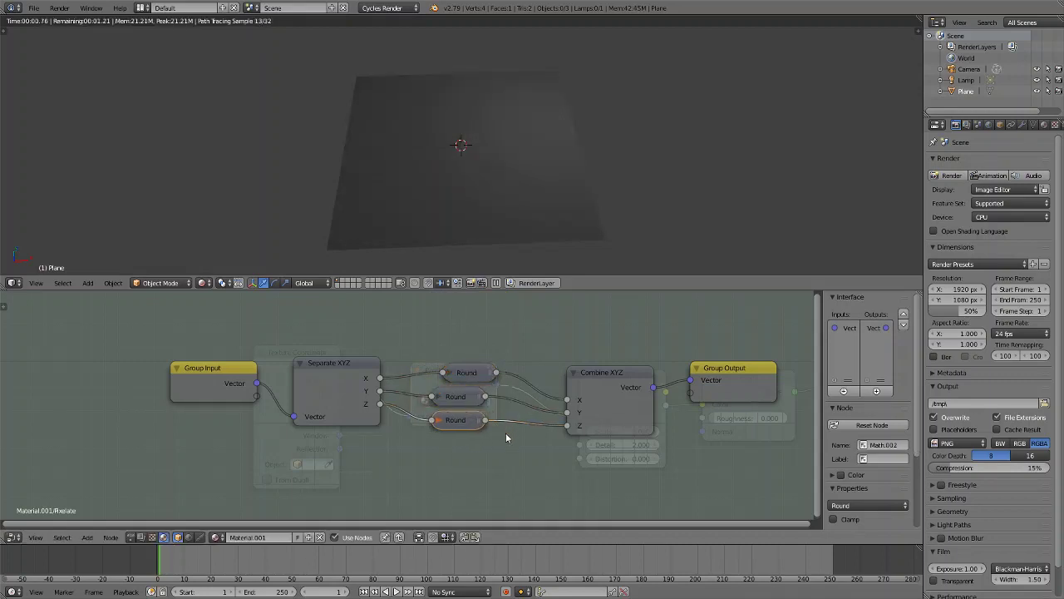
- Return to the main material tree and preview the Pixelate group's Vector output on the plane through a Viewer
{"action": "key", "text": "Tab"}
{"action": "middle_click_drag", "start_coordinate": [527, 426], "coordinate": [414, 438]}
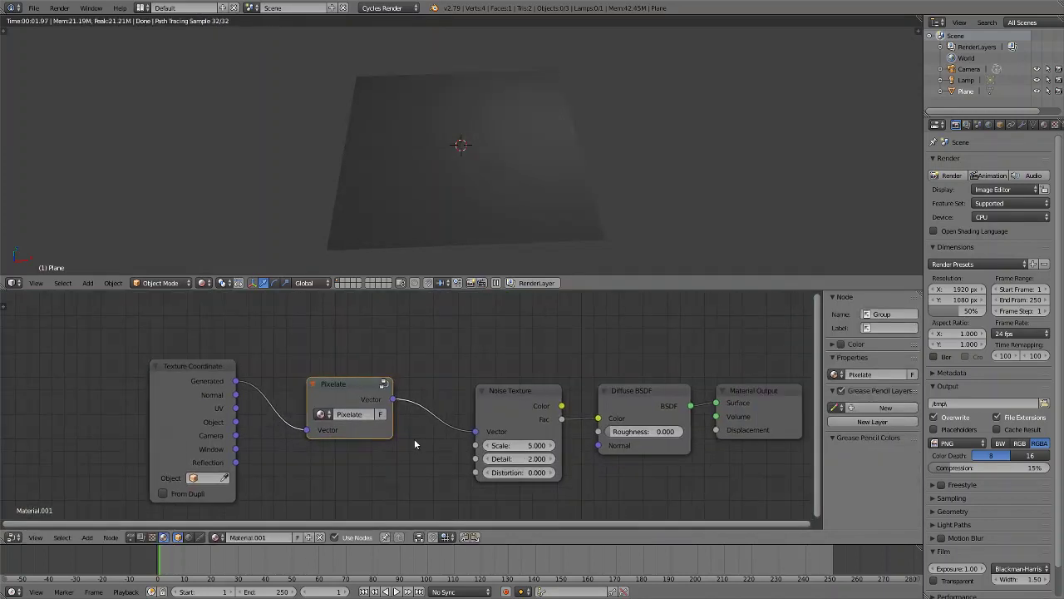
{"action": "left_click", "coordinate": [375, 386], "text": "ctrl+shift"}
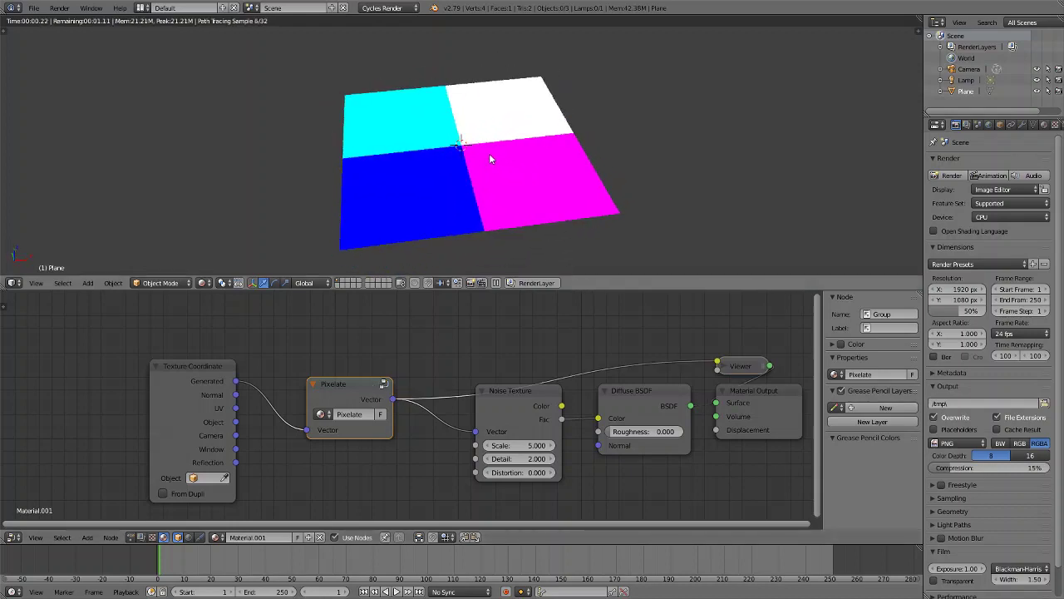
{"action": "middle_click_drag", "start_coordinate": [489, 153], "coordinate": [484, 157]}
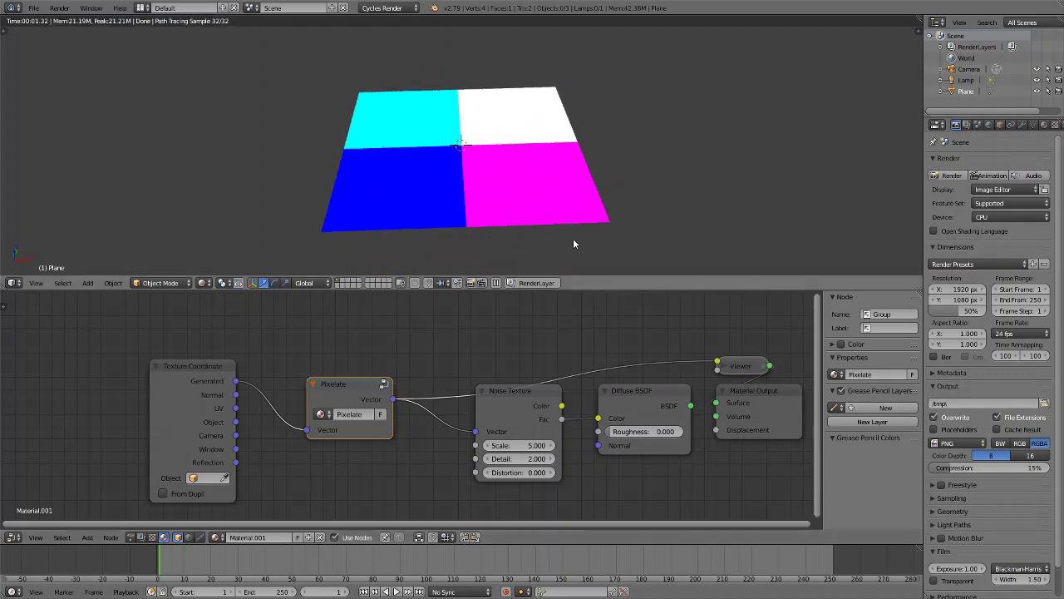
{"action": "middle_click_drag", "start_coordinate": [556, 218], "coordinate": [557, 231]}
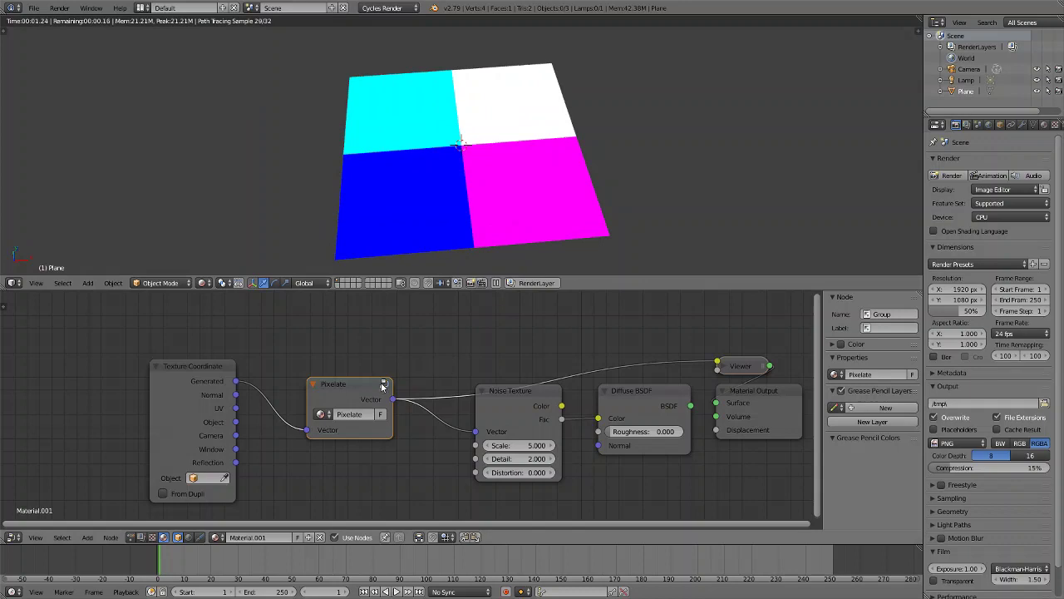
- Reopen the Pixelate group, add a new group input named Scale and hide the node properties sidebar
{"action": "middle_click_drag", "start_coordinate": [444, 368], "coordinate": [509, 371]}
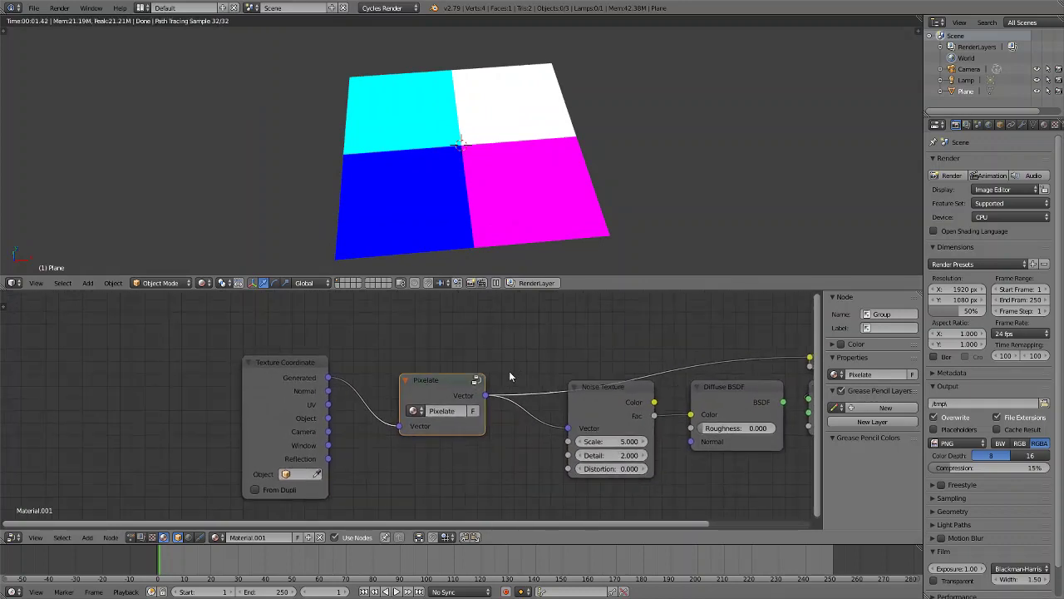
{"action": "scroll", "coordinate": [469, 380], "scroll_direction": "up", "scroll_amount": 1}
{"action": "key", "text": "Tab"}
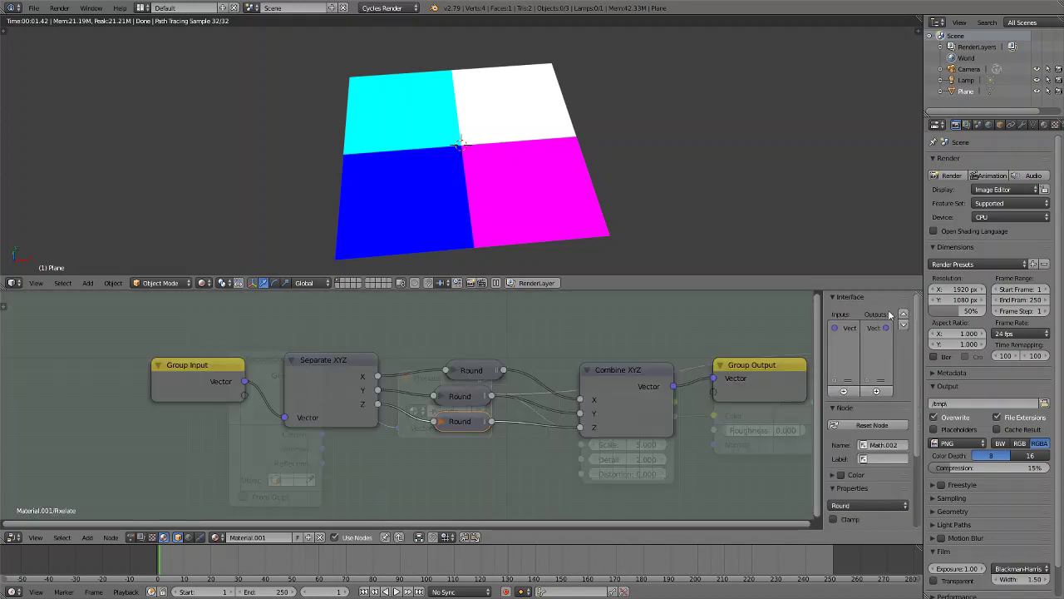
{"action": "left_click", "coordinate": [843, 392]}
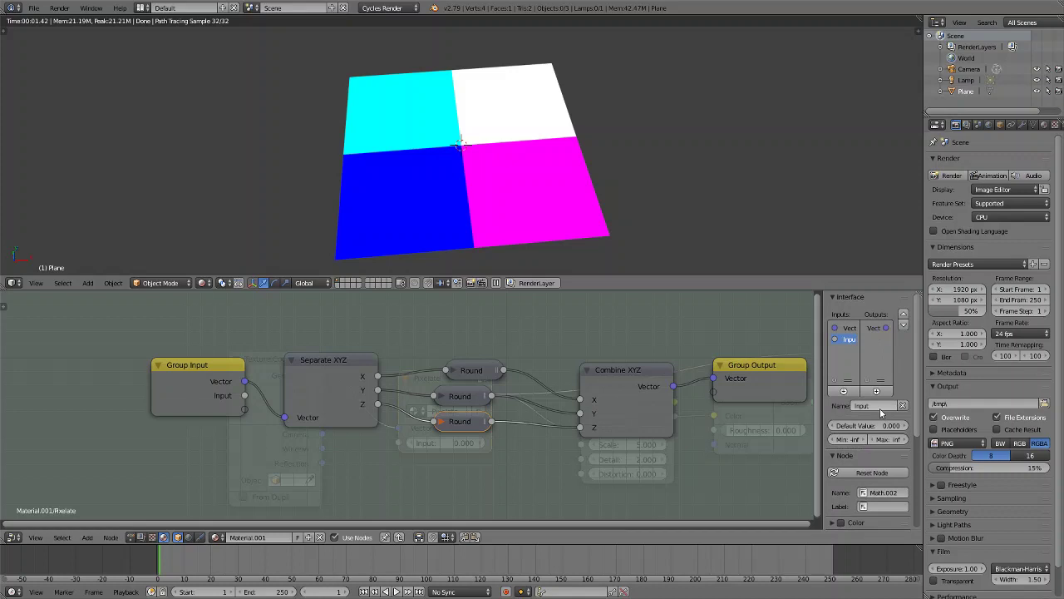
{"action": "type", "text": "Siz"}
{"action": "type", "text": "le"}
{"action": "key", "text": "Return"}
{"action": "middle_click_drag", "start_coordinate": [570, 461], "coordinate": [685, 463]}
{"action": "key", "text": "n"}
- Insert a MixRGB node set to Multiply before Separate XYZ, with Scale linked to Color2 and Fac at 1.000
{"action": "key", "text": "shift+a"}
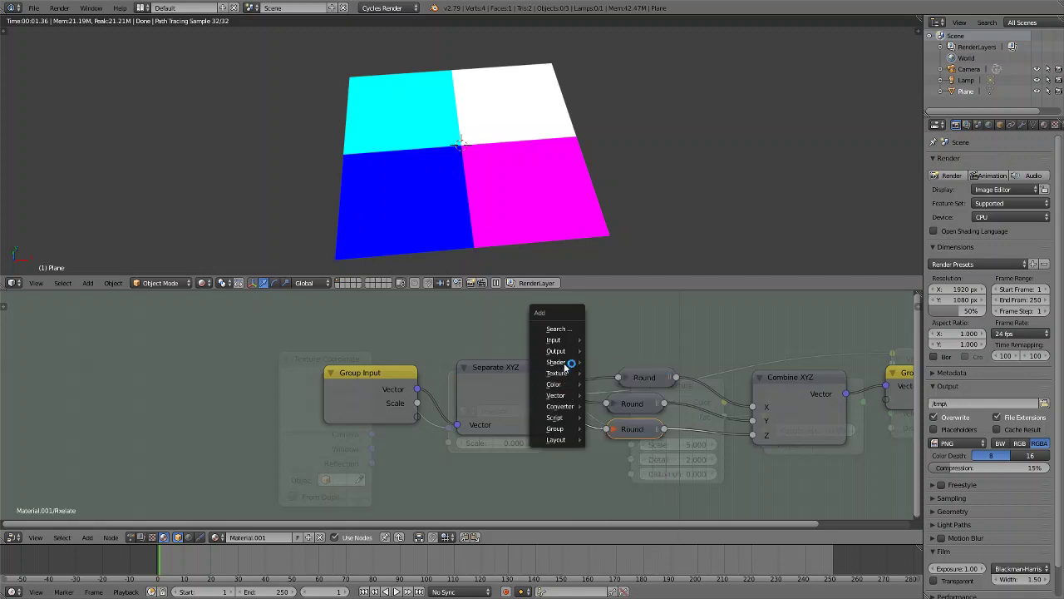
{"action": "mouse_move", "coordinate": [557, 383]}
{"action": "left_click", "coordinate": [629, 438]}
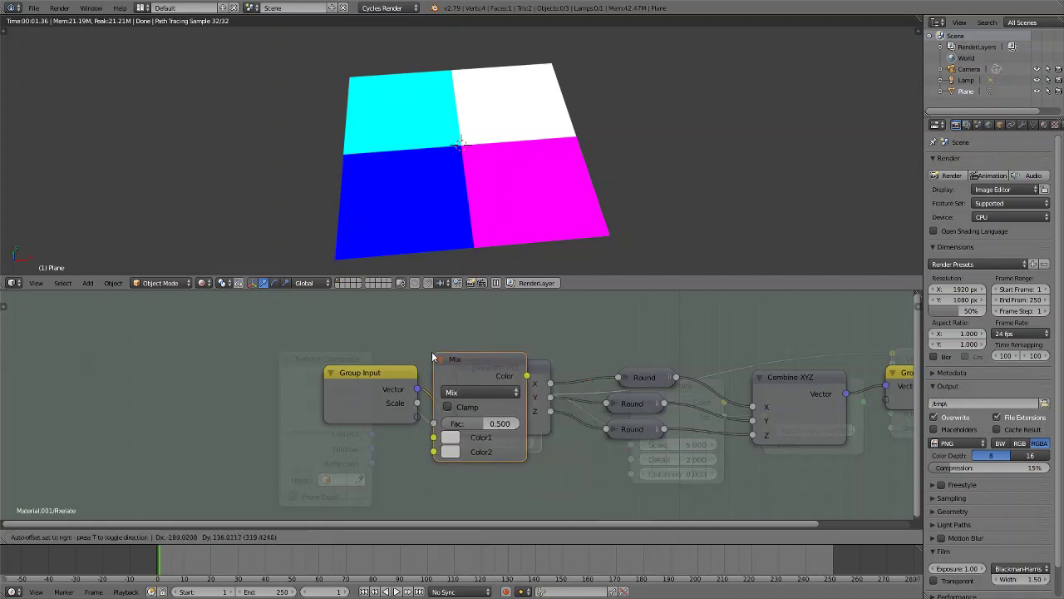
{"action": "left_click", "coordinate": [469, 358]}
{"action": "left_click", "coordinate": [517, 390]}
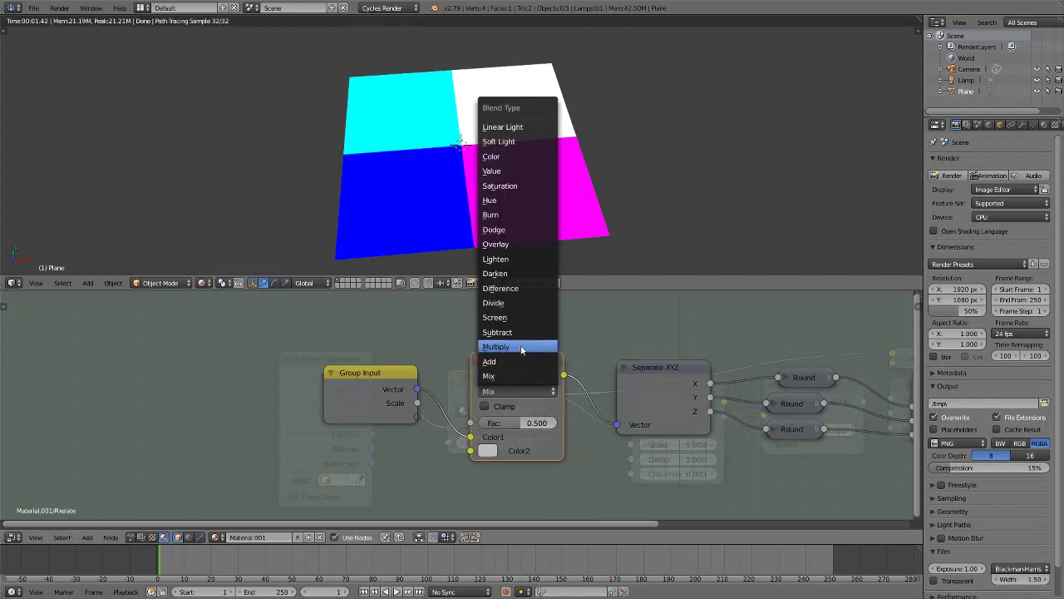
{"action": "left_click", "coordinate": [521, 350]}
{"action": "left_click_drag", "start_coordinate": [416, 403], "coordinate": [470, 450]}
{"action": "left_click_drag", "start_coordinate": [516, 423], "coordinate": [562, 422]}
{"action": "key", "text": "Home"}
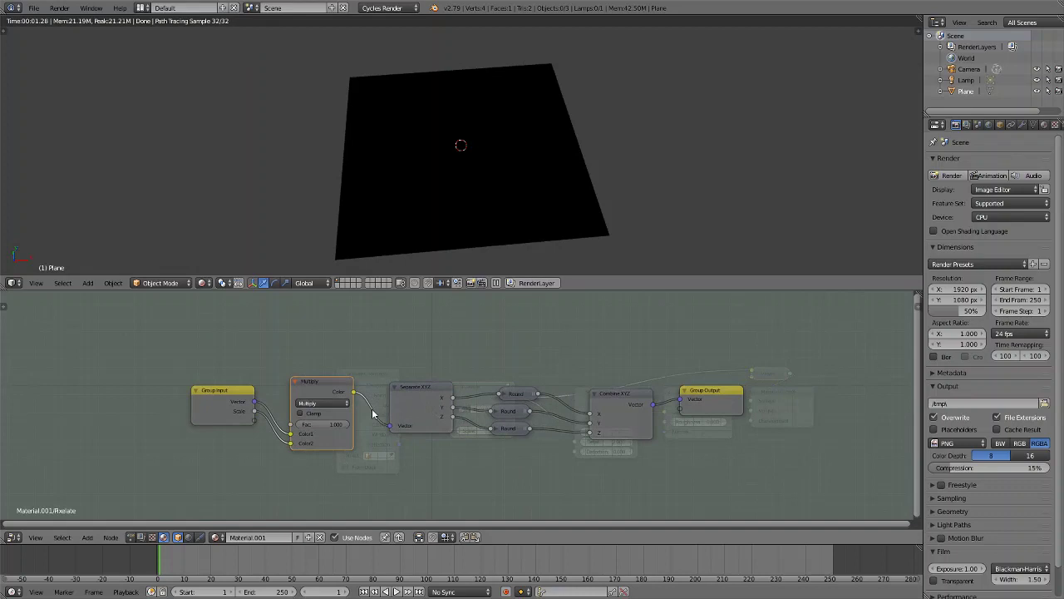
- Insert a duplicate of the Multiply node after Combine XYZ, set it to Divide and link Scale to its Color2
{"action": "key", "text": "shift+d"}
{"action": "left_click", "coordinate": [740, 406]}
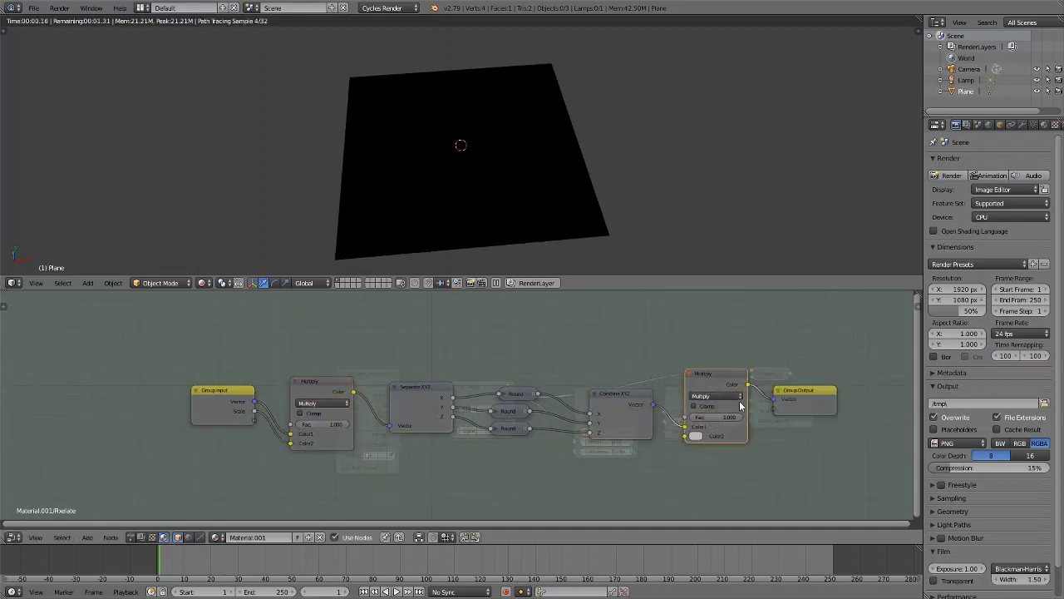
{"action": "left_click", "coordinate": [734, 396]}
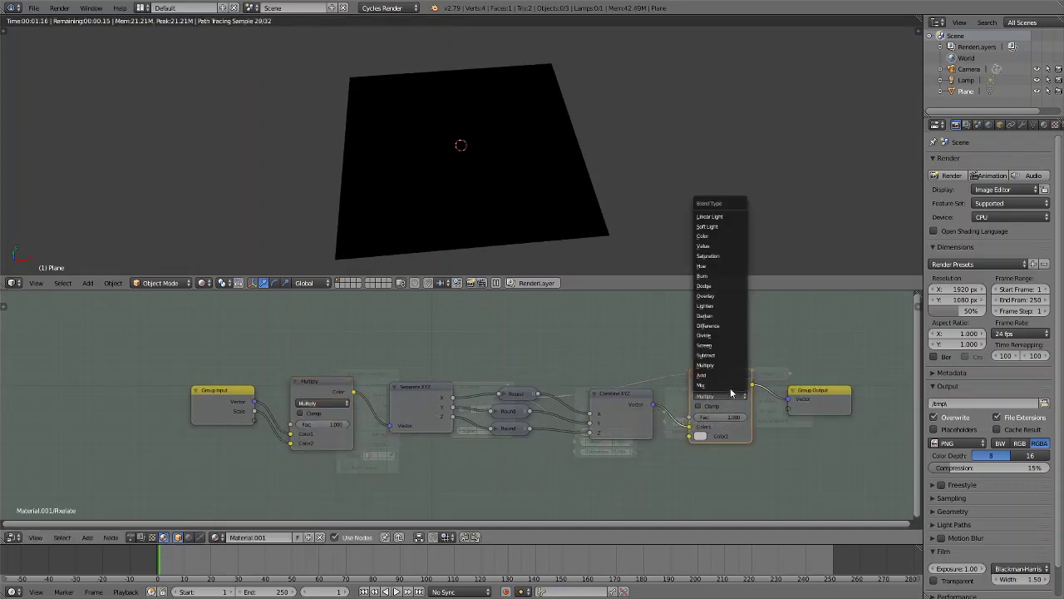
{"action": "left_click", "coordinate": [728, 335]}
{"action": "left_click_drag", "start_coordinate": [254, 411], "coordinate": [690, 436]}
{"action": "key", "text": "Home"}
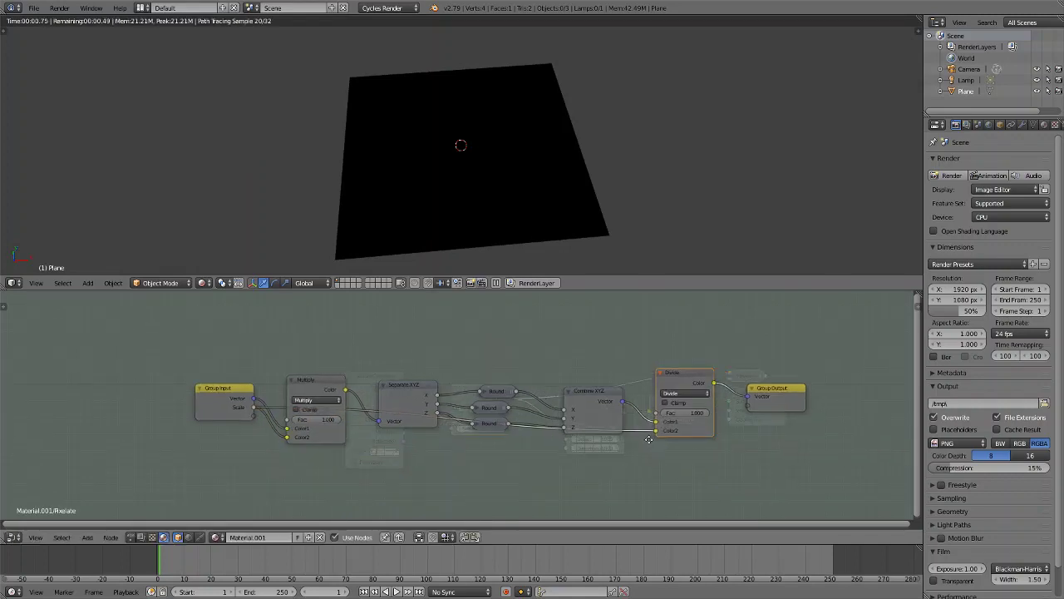
- Leave the group, send the Diffuse BSDF back to the Material Output and set the Pixelate node's Scale to 50
{"action": "key", "text": "Tab"}
{"action": "left_click", "coordinate": [668, 405], "text": "ctrl+shift"}
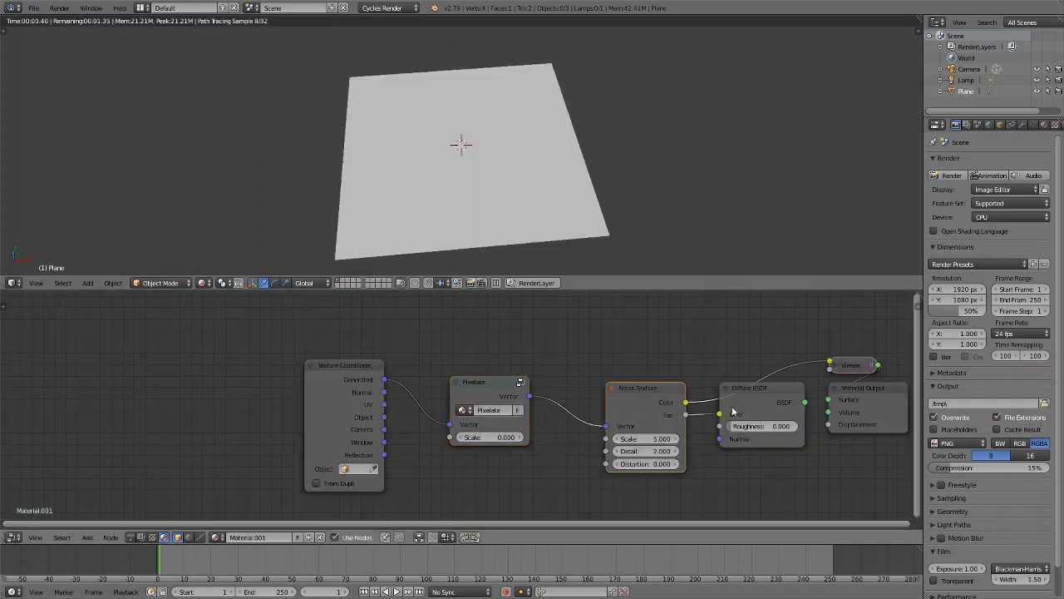
{"action": "left_click", "coordinate": [758, 402], "text": "ctrl+shift"}
{"action": "left_click_drag", "start_coordinate": [490, 437], "coordinate": [578, 437]}
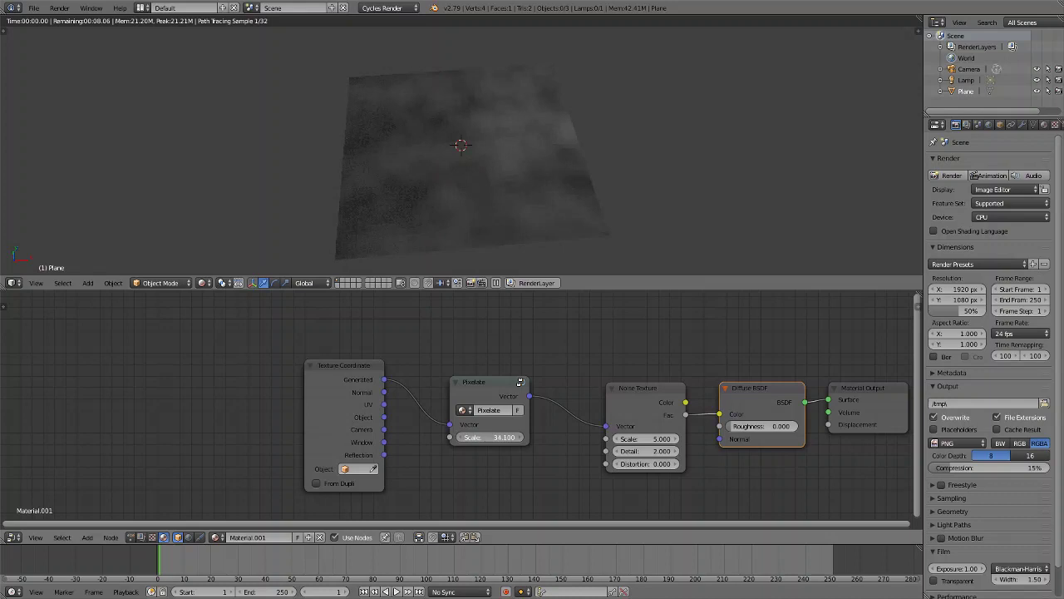
{"action": "left_click_drag", "start_coordinate": [499, 437], "coordinate": [498, 437]}
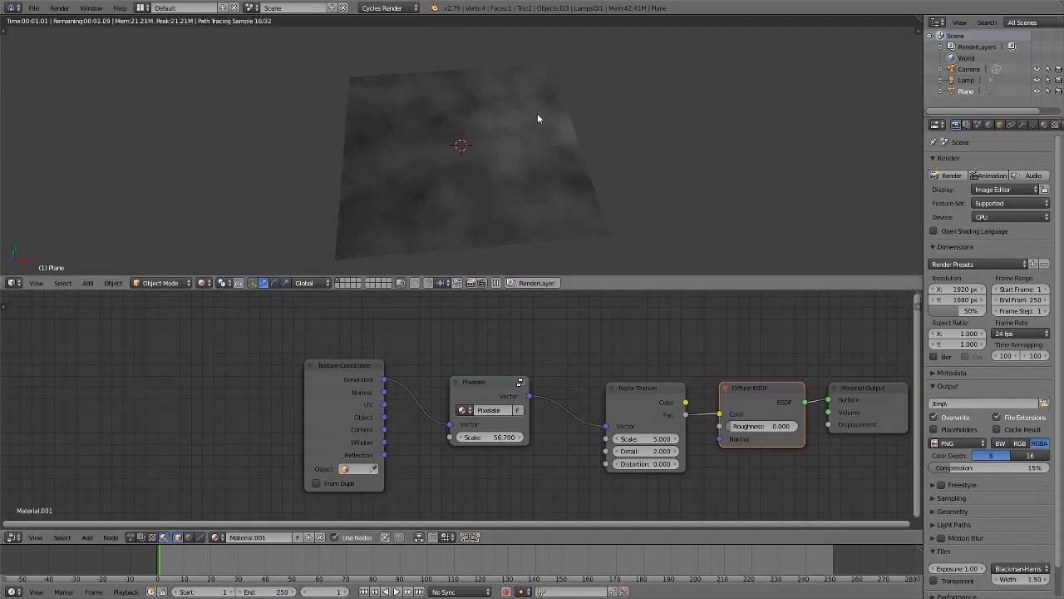
{"action": "middle_click_drag", "start_coordinate": [537, 113], "coordinate": [537, 157]}
{"action": "left_click_drag", "start_coordinate": [522, 444], "coordinate": [492, 444]}
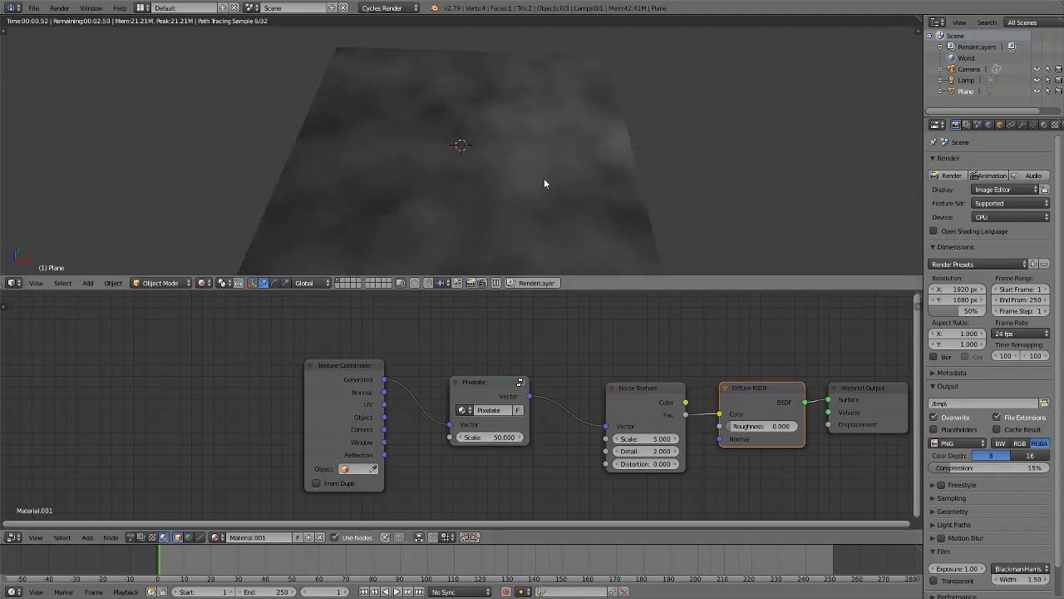
{"action": "scroll", "coordinate": [544, 178], "scroll_direction": "down", "scroll_amount": 1}
- Switch the Noise Texture to a Magic Texture and link its Color output to the Diffuse BSDF's Color
{"action": "left_click", "coordinate": [666, 399]}
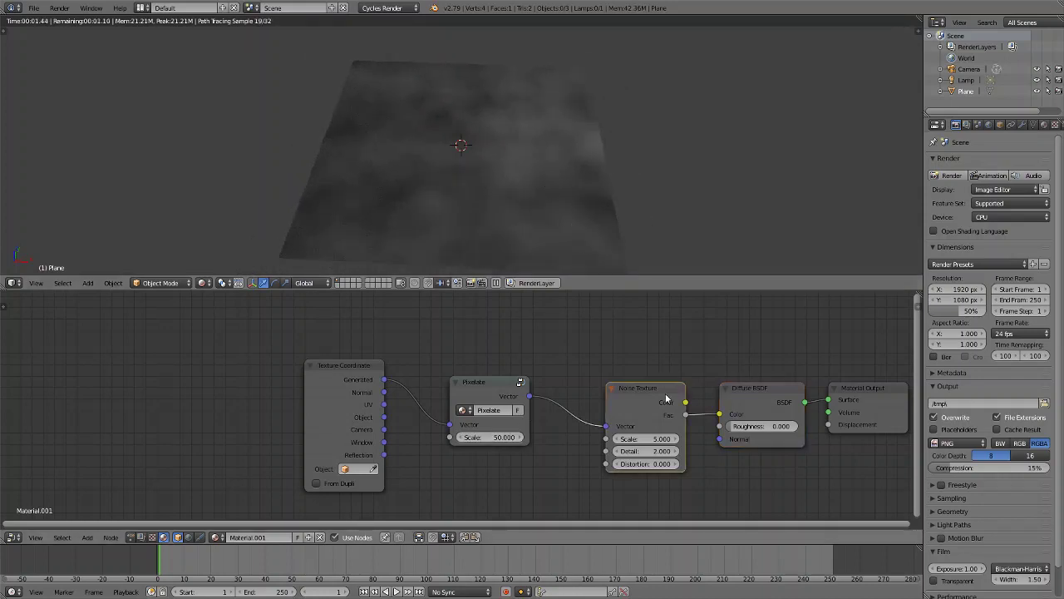
{"action": "key", "text": "shift+s"}
{"action": "mouse_move", "coordinate": [615, 438]}
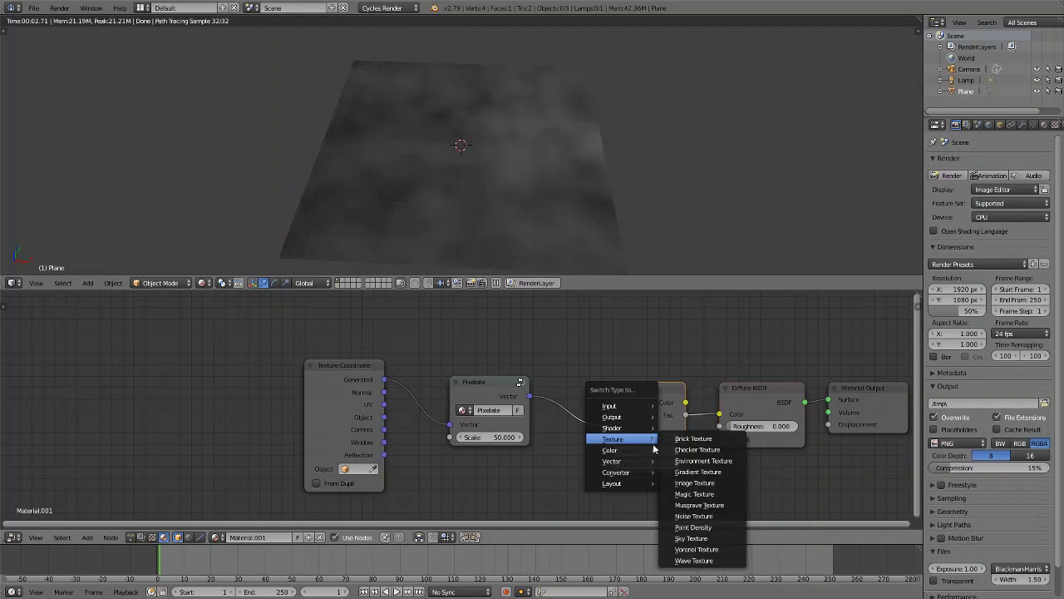
{"action": "left_click", "coordinate": [697, 494]}
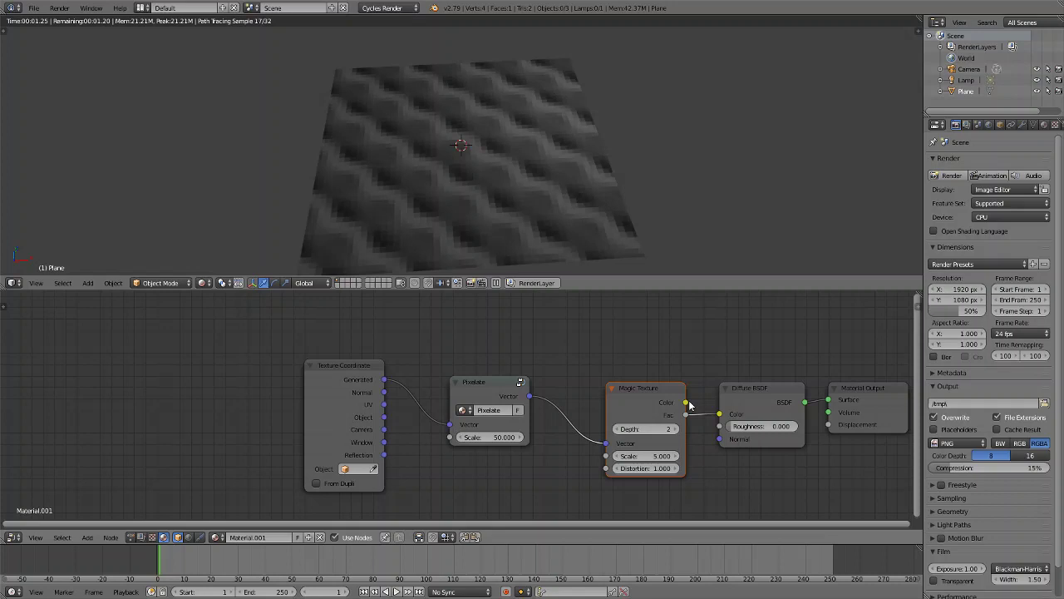
{"action": "left_click_drag", "start_coordinate": [685, 402], "coordinate": [719, 414]}
- Set the Magic Texture's Depth to 3 and inspect the pixelated pattern on the plane up close
{"action": "middle_click_drag", "start_coordinate": [586, 169], "coordinate": [519, 122]}
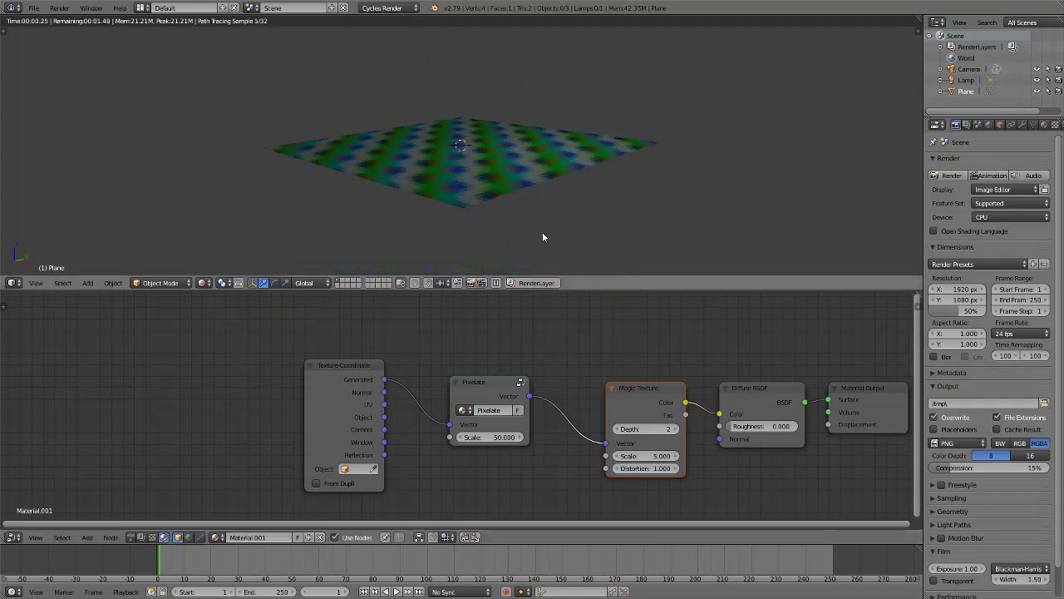
{"action": "left_click", "coordinate": [673, 428]}
{"action": "middle_click_drag", "start_coordinate": [544, 258], "coordinate": [517, 20]}
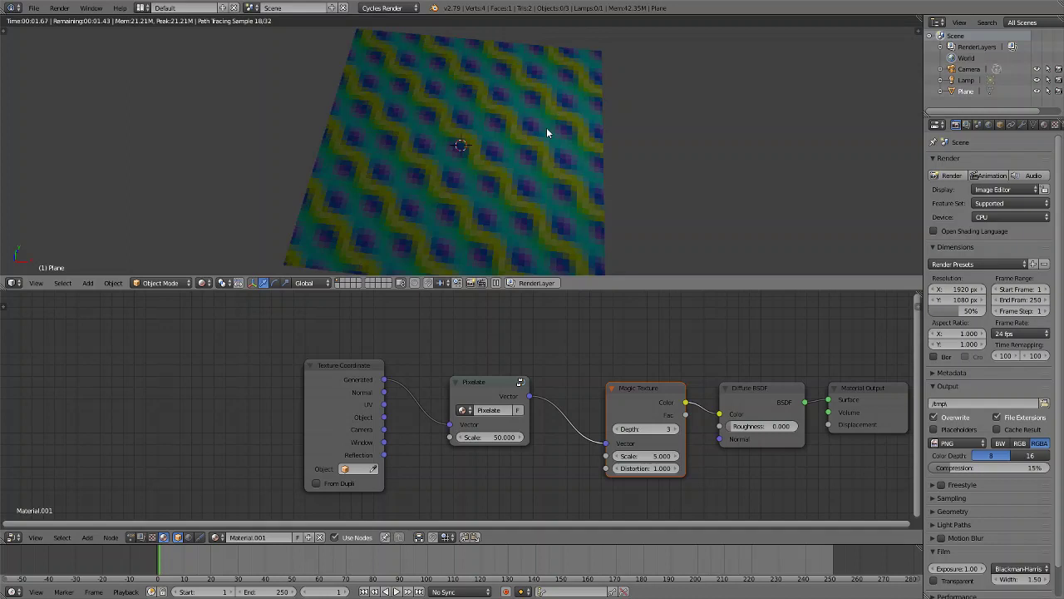
{"action": "middle_click_drag", "start_coordinate": [548, 144], "coordinate": [538, 113]}
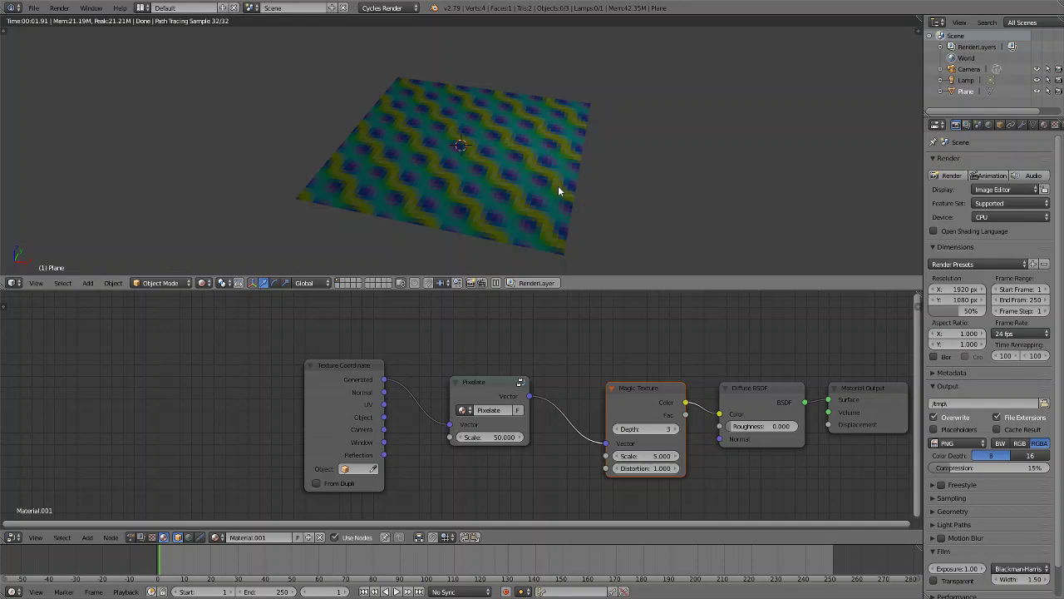
{"action": "middle_click_drag", "start_coordinate": [558, 186], "coordinate": [583, 179]}
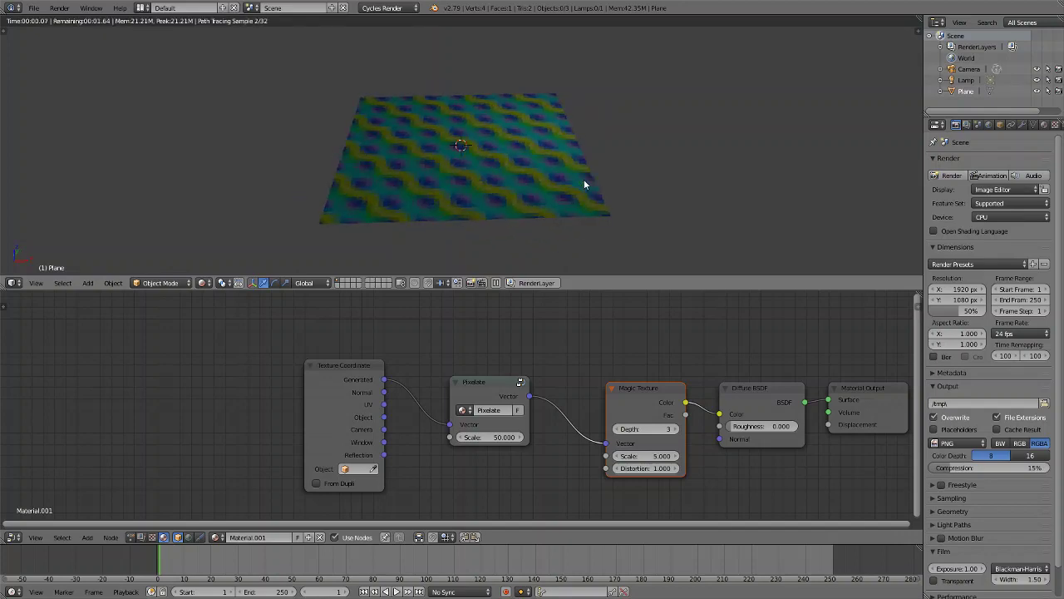
{"action": "scroll", "coordinate": [551, 166], "scroll_direction": "up", "scroll_amount": 8}
{"action": "scroll", "coordinate": [552, 182], "scroll_direction": "down", "scroll_amount": 6}
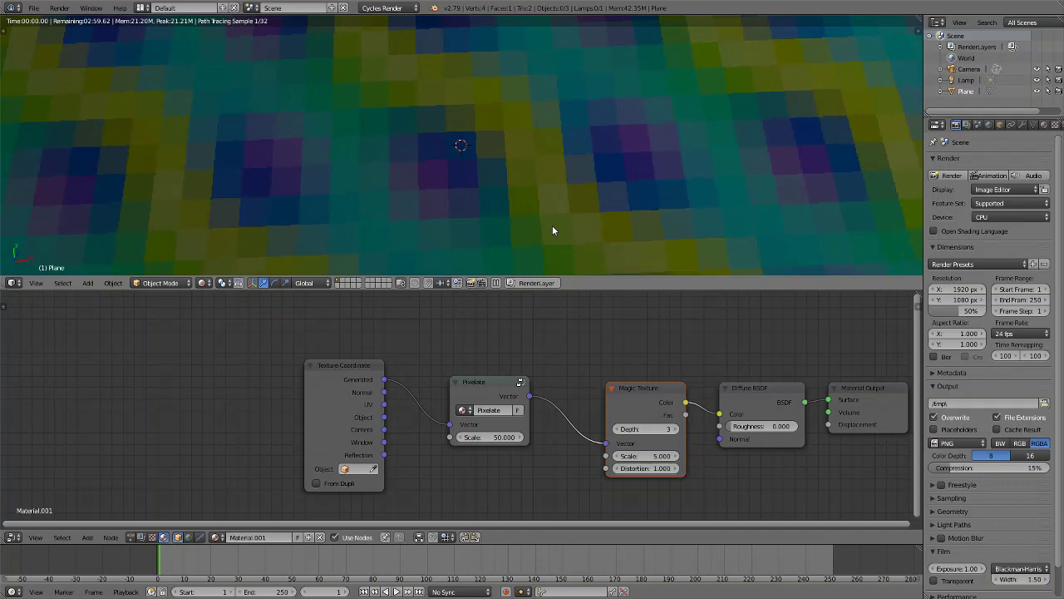